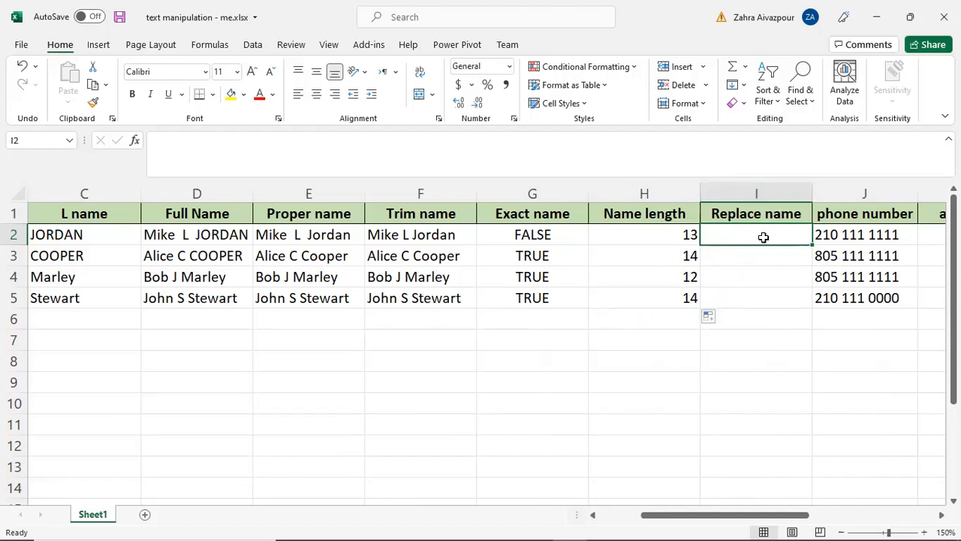
{"action": "left_click", "coordinate": [294, 236]}
{"action": "left_click", "coordinate": [201, 235]}
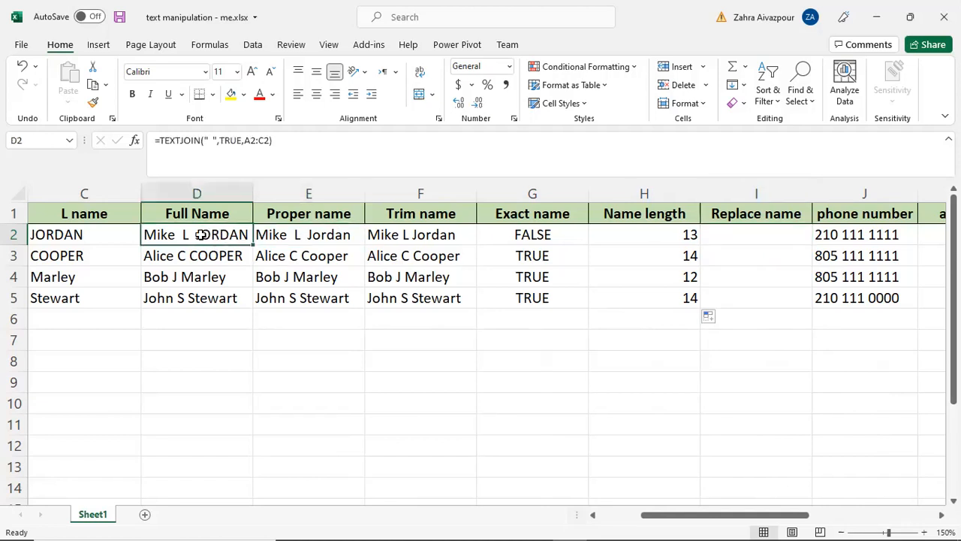
{"action": "left_click", "coordinate": [662, 240]}
Step: Begin a REPLACE formula in I2 that uses F2 as the old text and 6 as the start position
{"action": "left_click", "coordinate": [761, 230]}
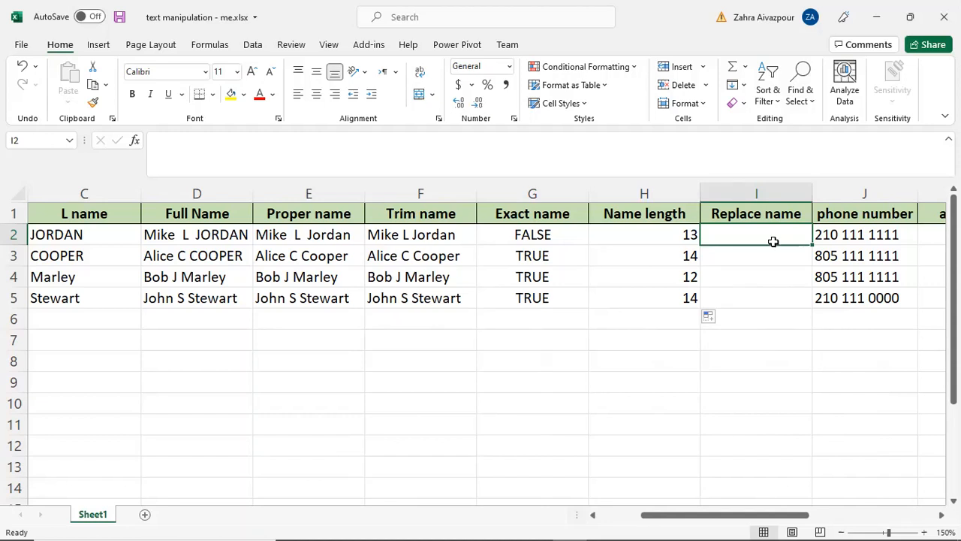
{"action": "type", "text": "=r"}
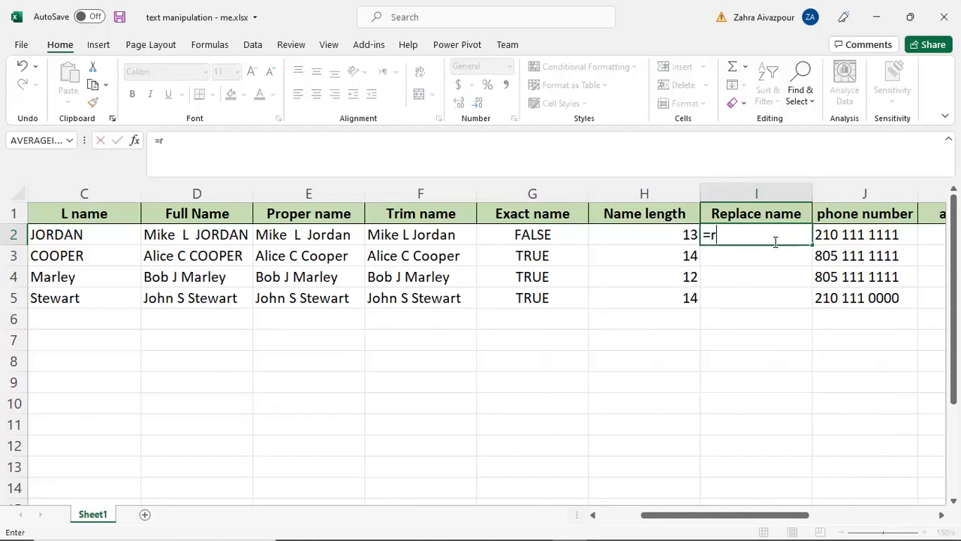
{"action": "type", "text": "eplace"}
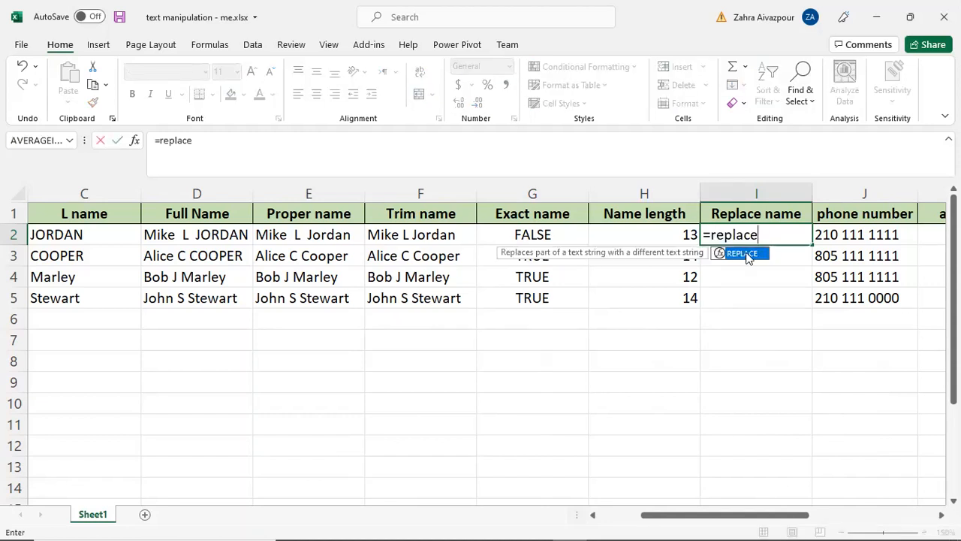
{"action": "key", "text": "Tab"}
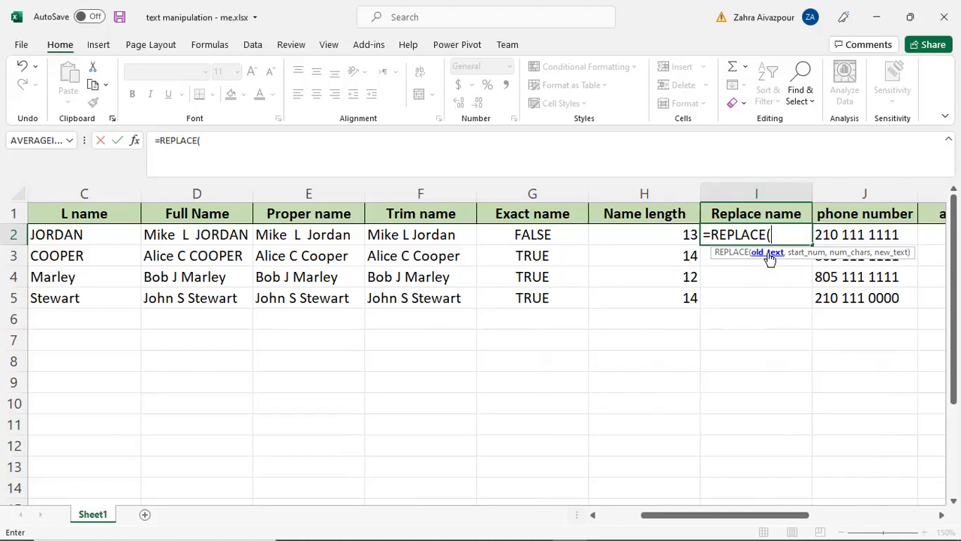
{"action": "left_click", "coordinate": [400, 230]}
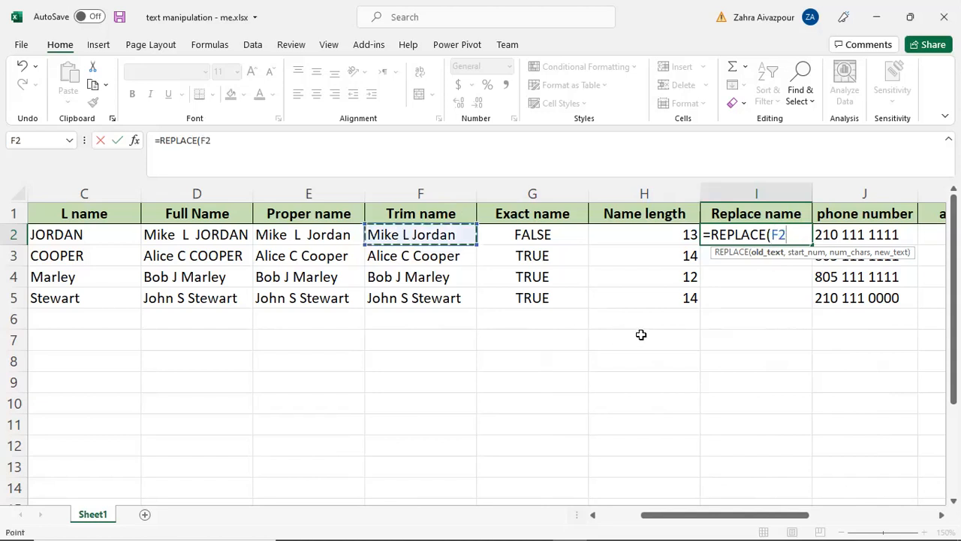
{"action": "type", "text": ","}
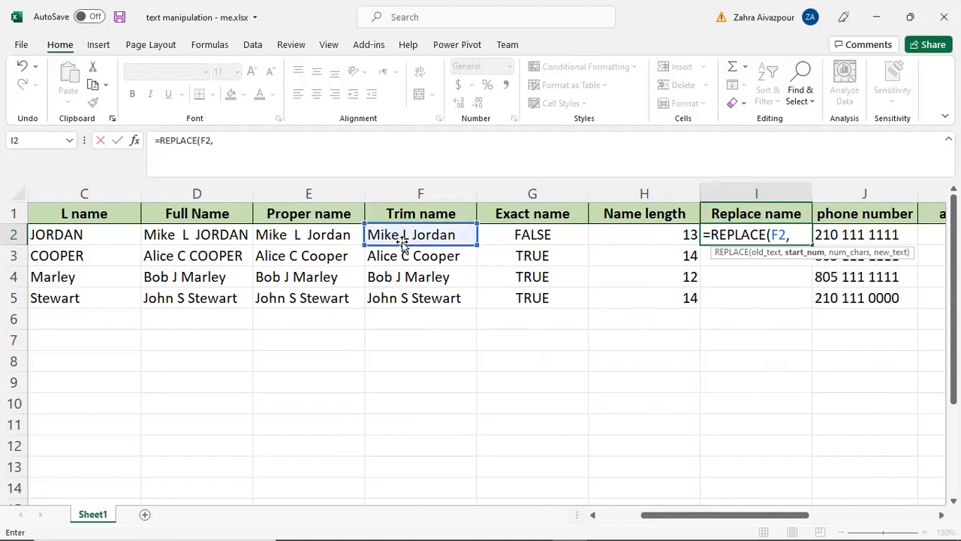
{"action": "type", "text": "6,"}
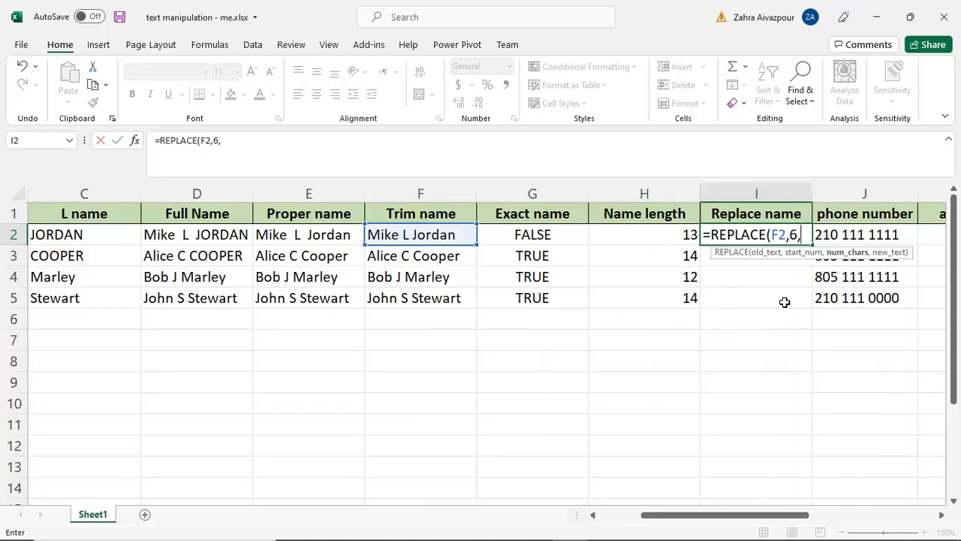
Step: Complete the REPLACE formula in I2 with LEN(F2) as the number of characters and "B" as the new text
{"action": "type", "text": "len"}
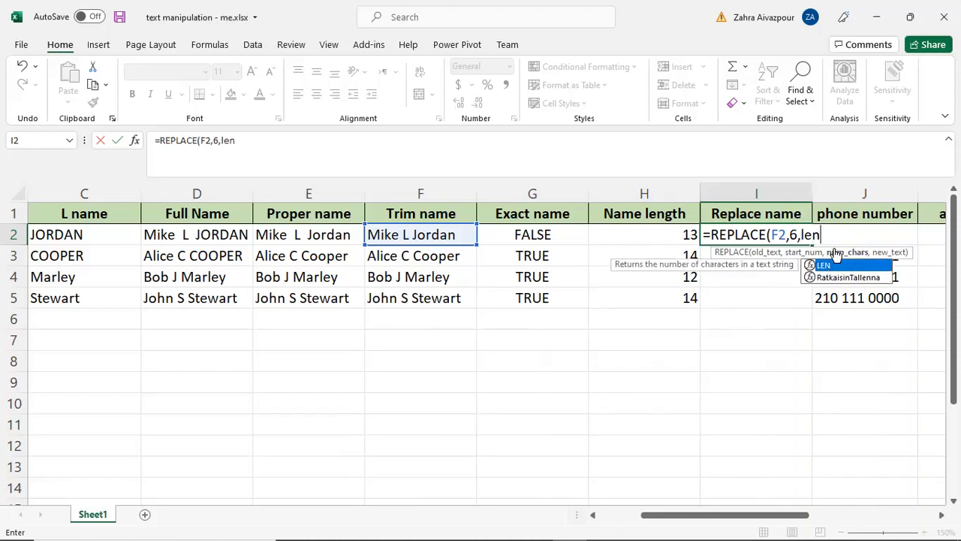
{"action": "key", "text": "Tab"}
{"action": "left_click", "coordinate": [445, 235]}
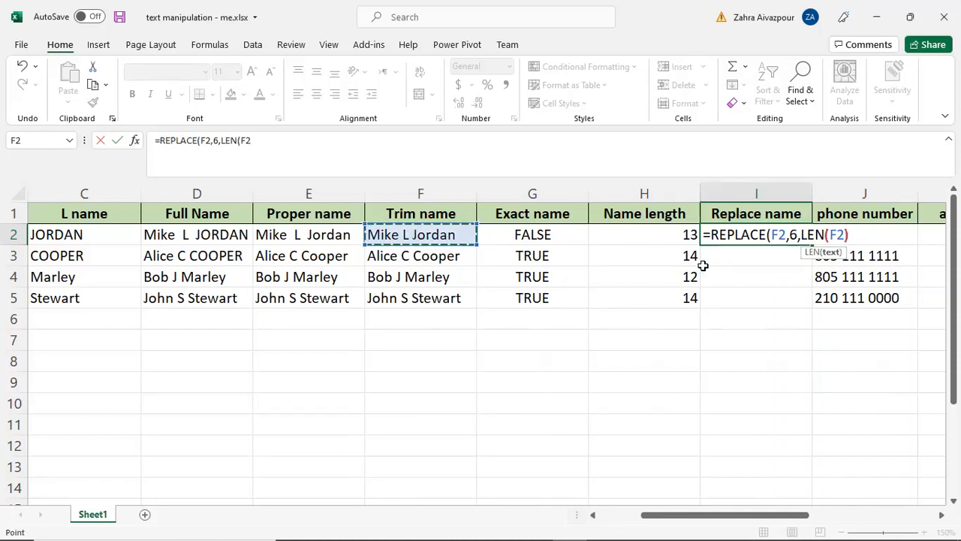
{"action": "type", "text": "),"}
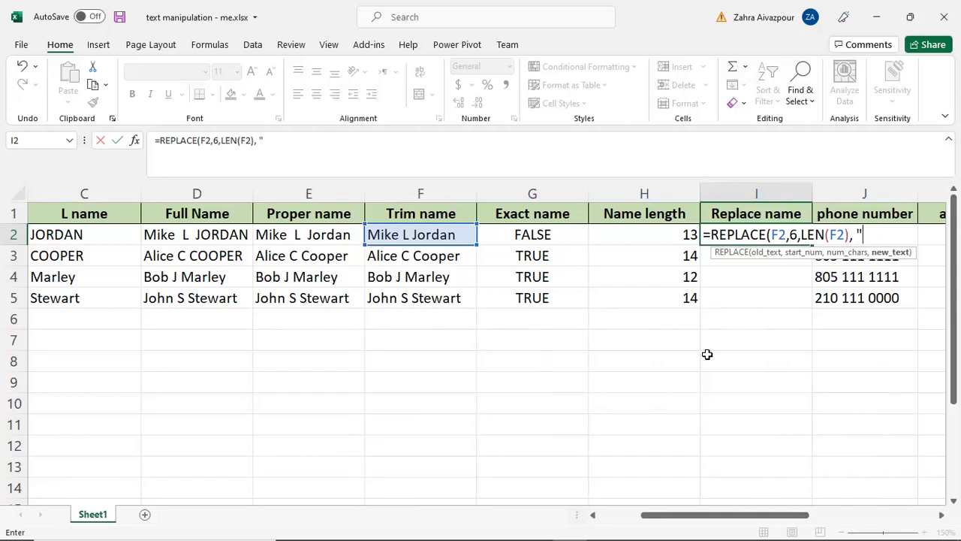
{"action": "type", "text": "\"B\")"}
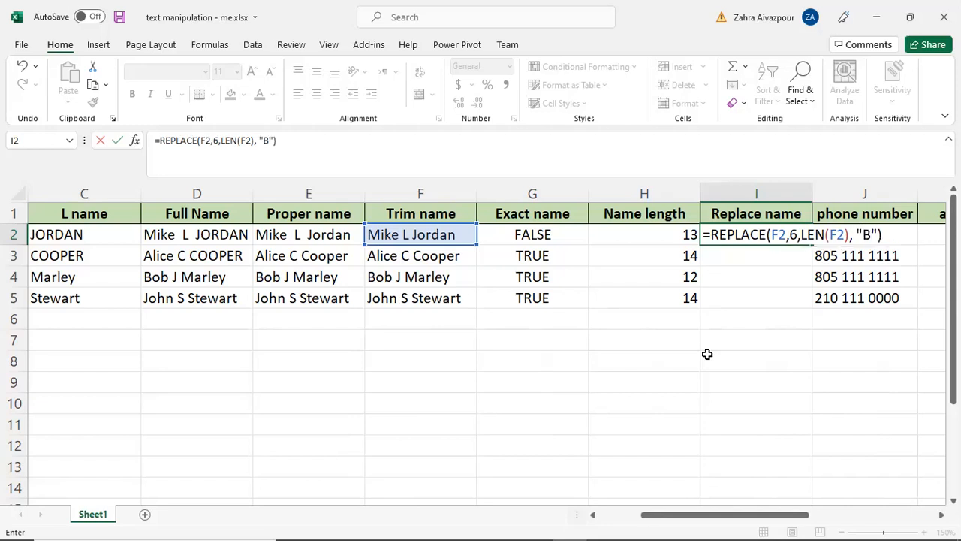
{"action": "key", "text": "Return"}
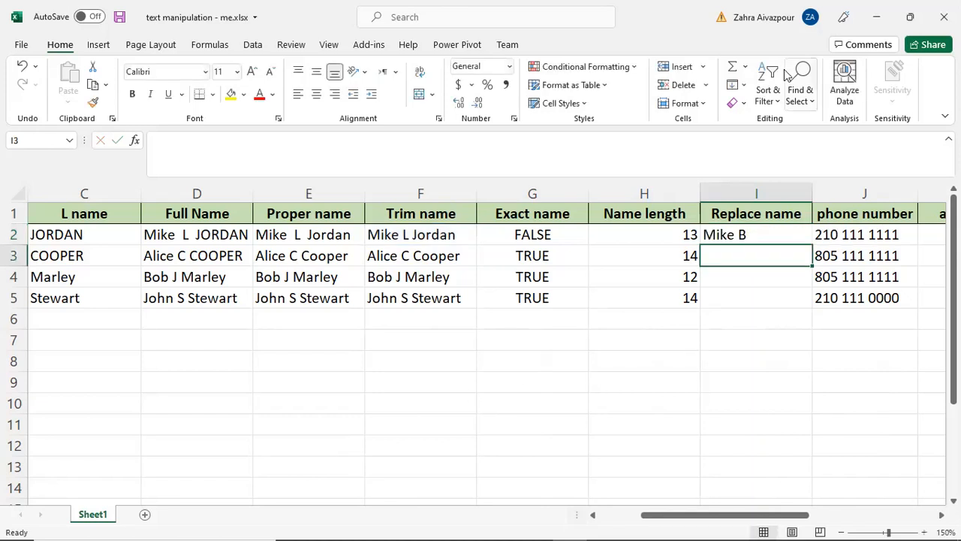
Step: Wrap the formula in I2 in a TEXTJOIN function with a space delimiter and TRUE for ignoring empty cells
{"action": "left_click", "coordinate": [765, 238]}
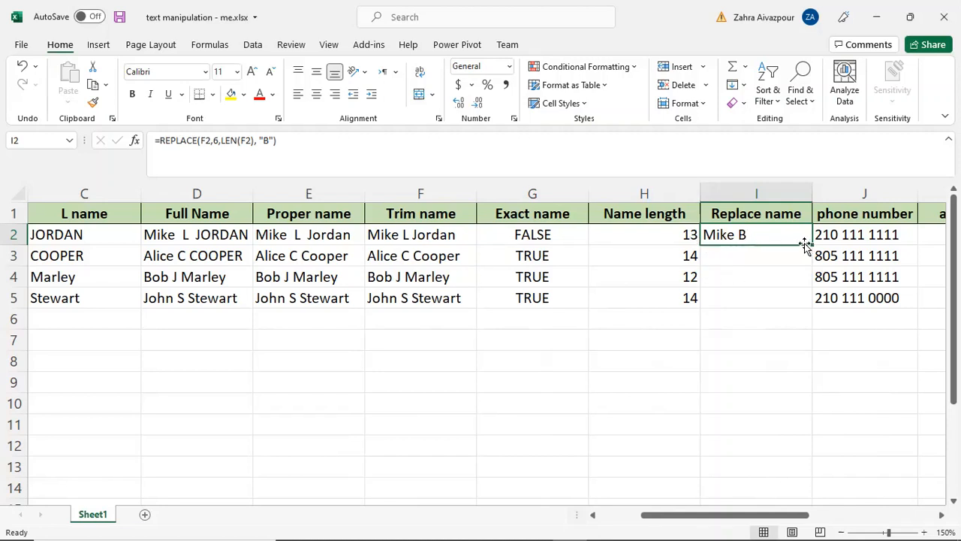
{"action": "left_click", "coordinate": [158, 141]}
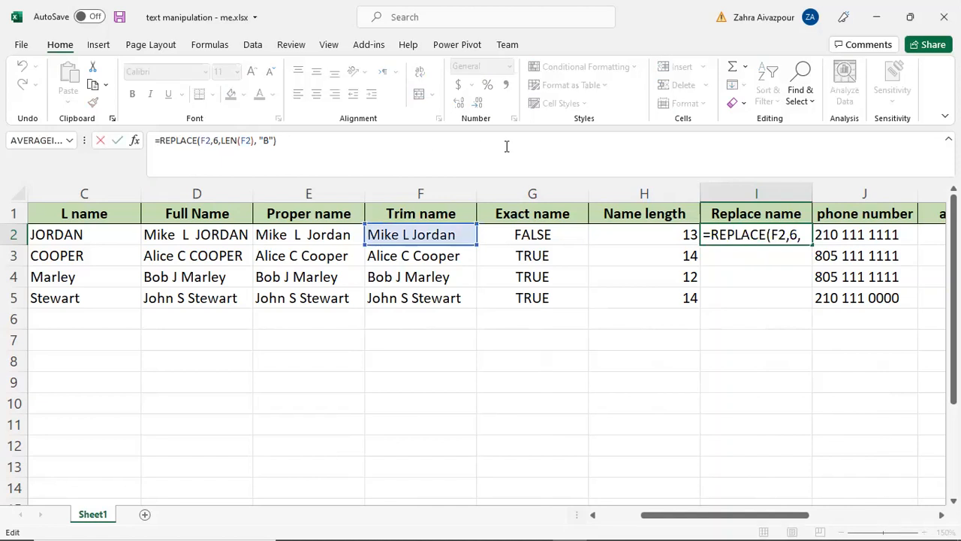
{"action": "type", "text": "t"}
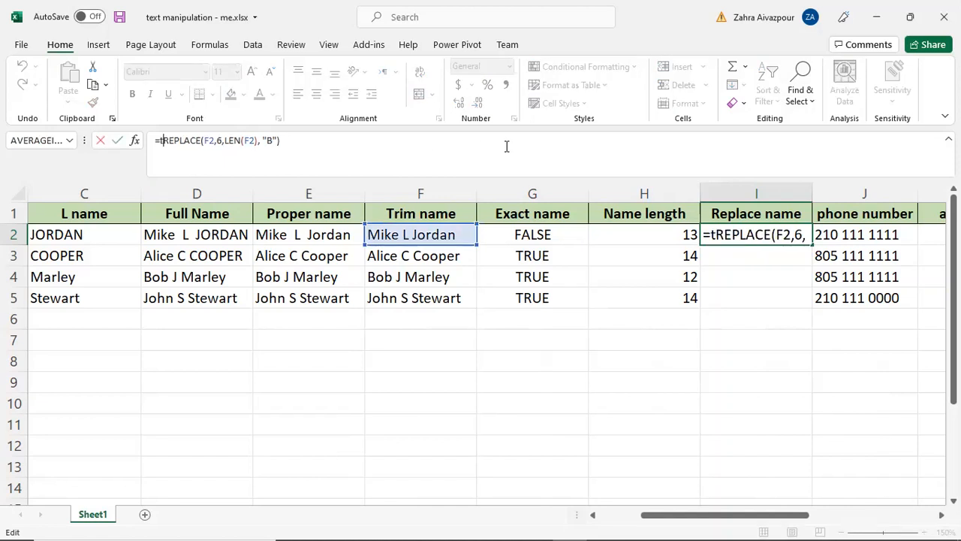
{"action": "type", "text": "ext"}
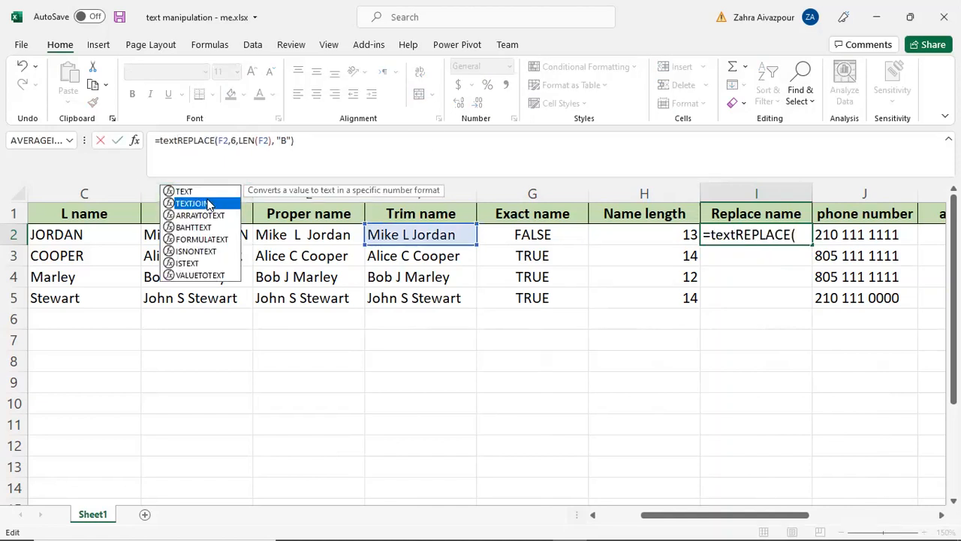
{"action": "key", "text": "Tab"}
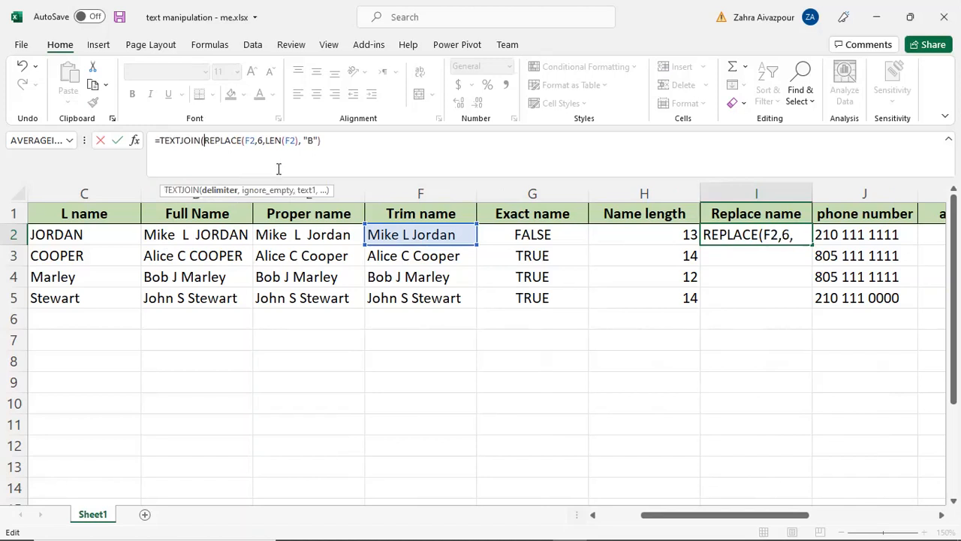
{"action": "type", "text": "\" \""}
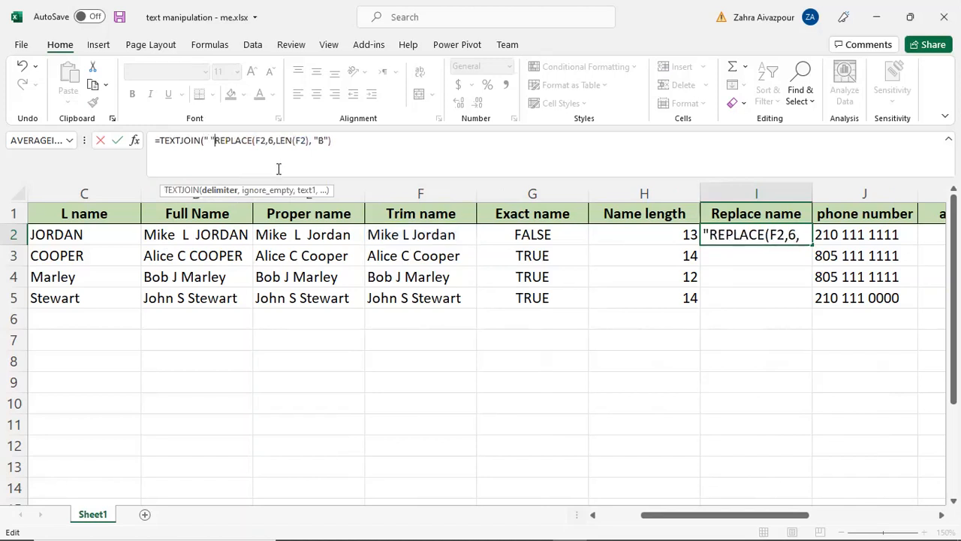
{"action": "type", "text": ", true"}
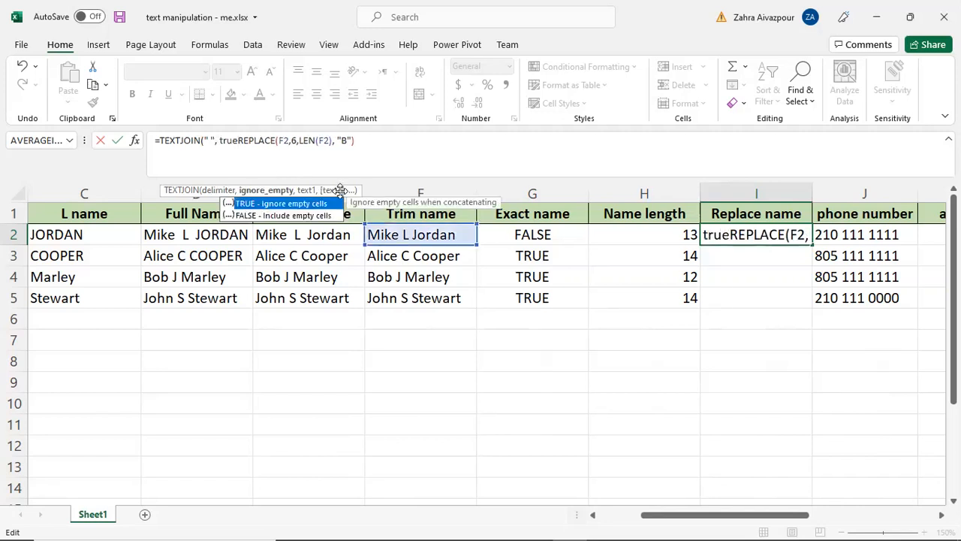
{"action": "key", "text": "Tab"}
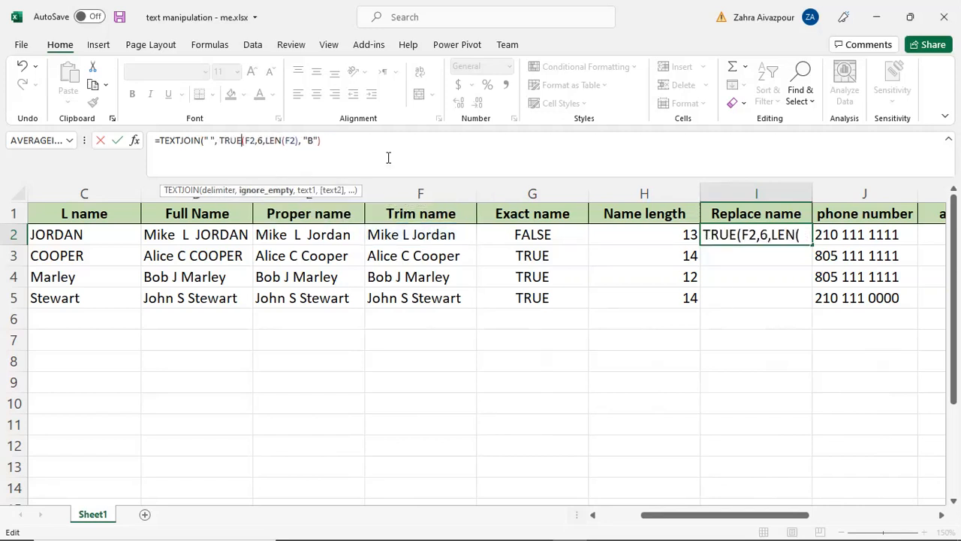
{"action": "type", "text": ","}
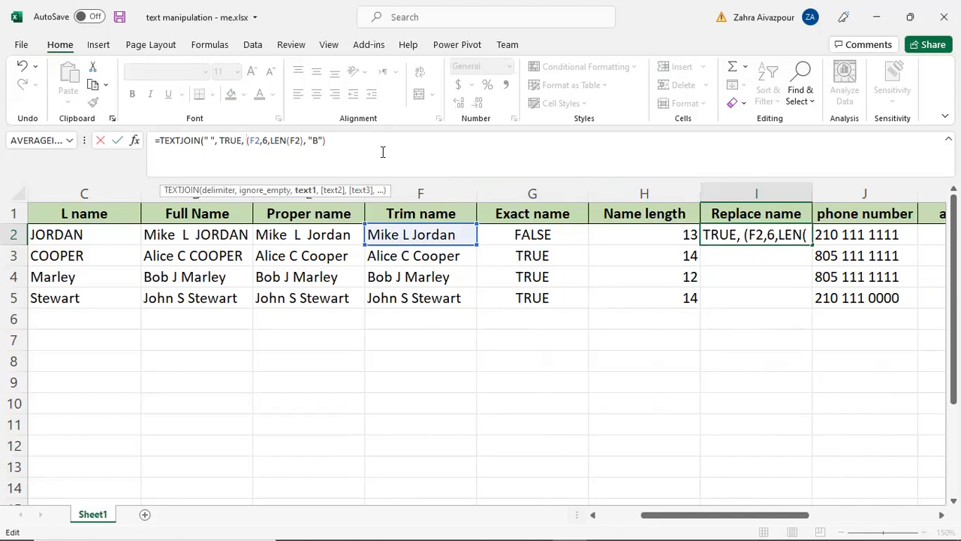
Step: Restore REPLACE as the first text argument of TEXTJOIN in I2 and add the person's last name as the second text
{"action": "type", "text": "repl"}
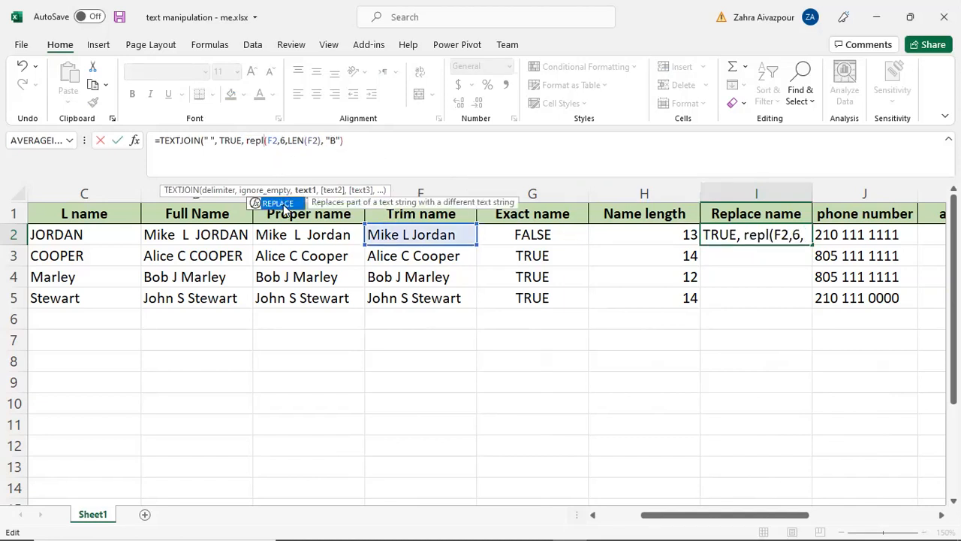
{"action": "key", "text": "Tab"}
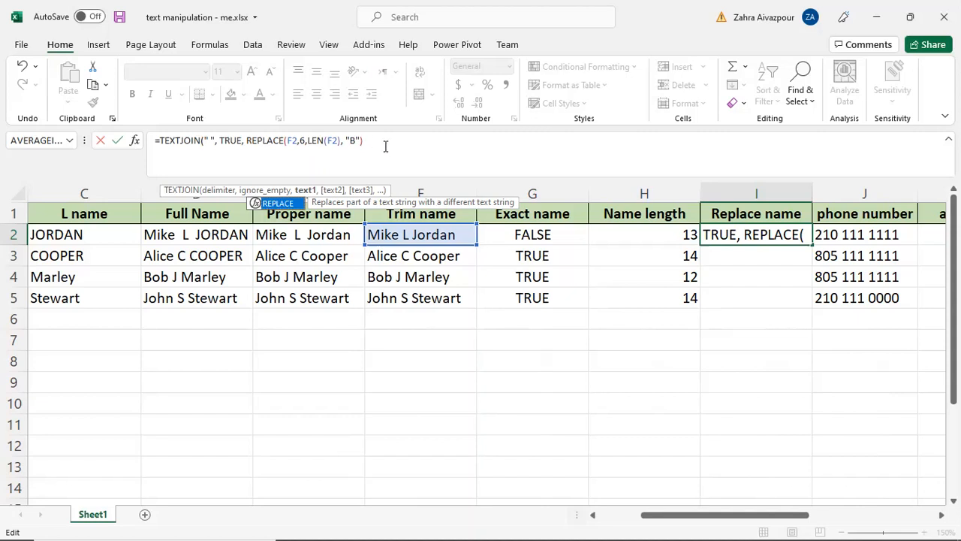
{"action": "type", "text": ", "}
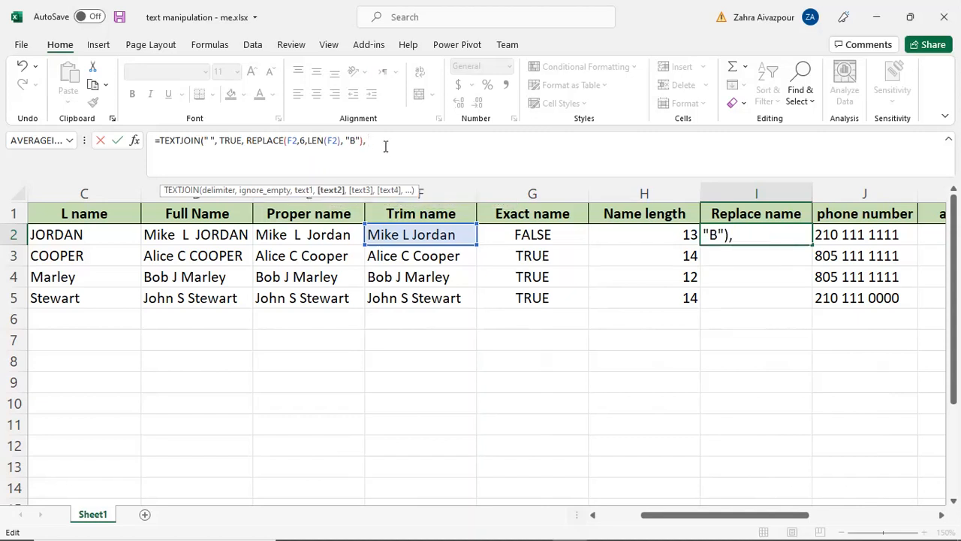
{"action": "type", "text": "\"Jordan\")"}
{"action": "key", "text": "Return"}
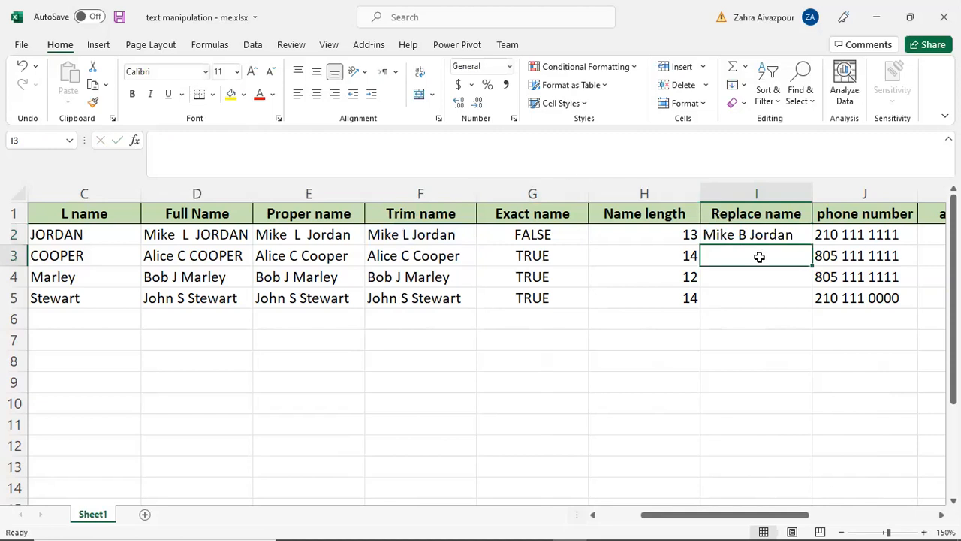
Step: Extract the area code in K2 from the phone number with the formula =LEFT(J2,3)
{"action": "left_click", "coordinate": [746, 236]}
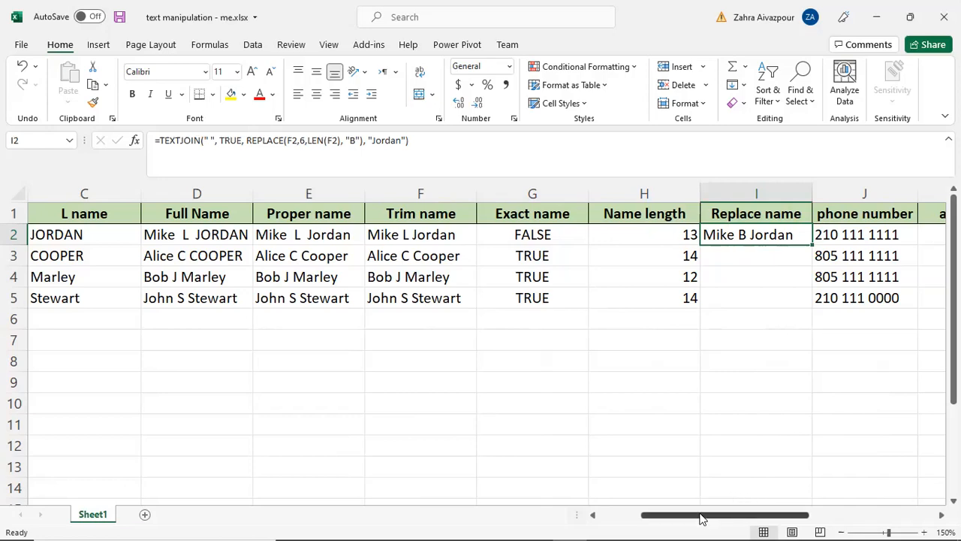
{"action": "left_click_drag", "start_coordinate": [758, 517], "coordinate": [766, 516]}
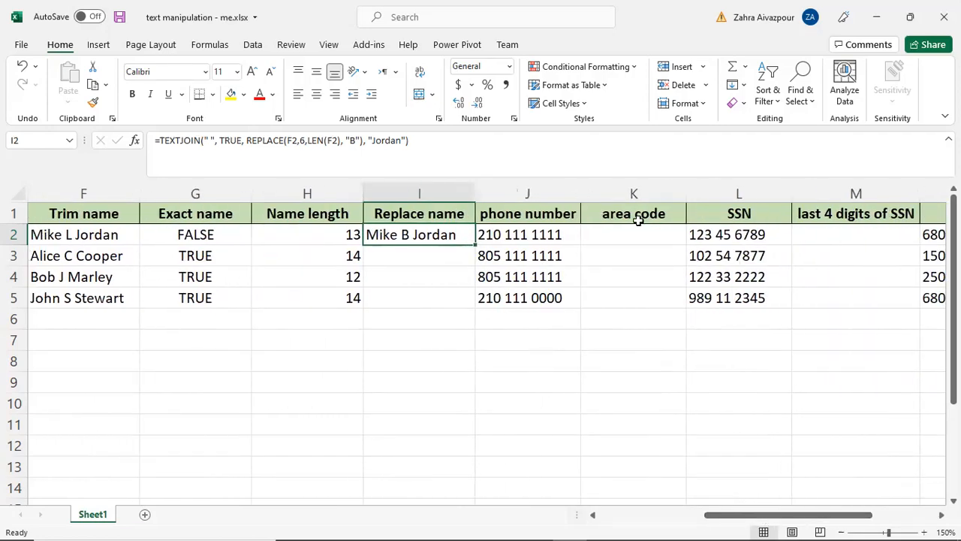
{"action": "left_click", "coordinate": [643, 233]}
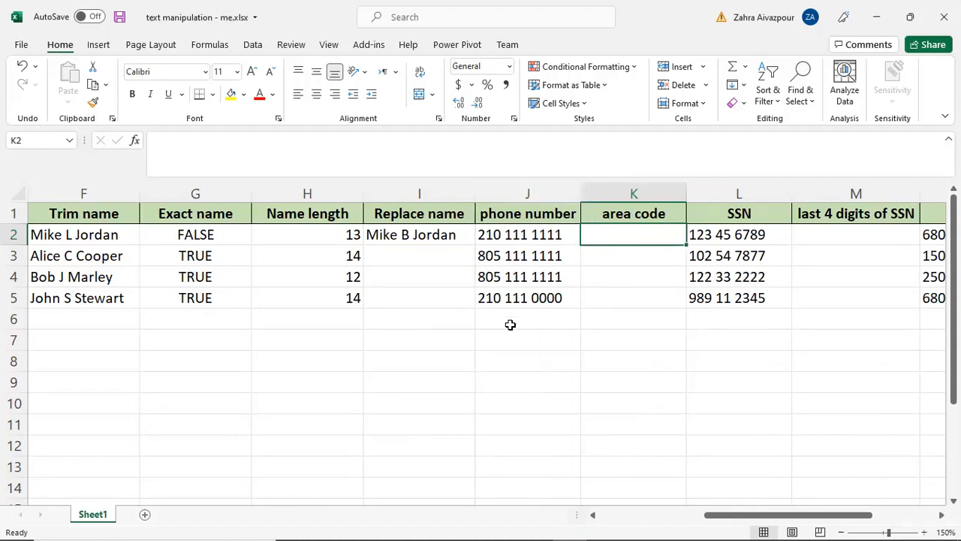
{"action": "type", "text": "="}
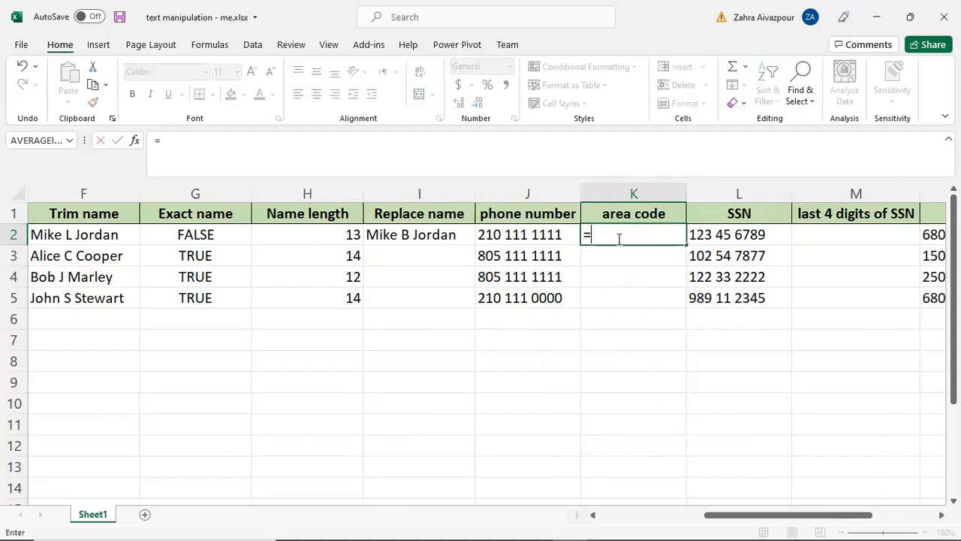
{"action": "type", "text": "left"}
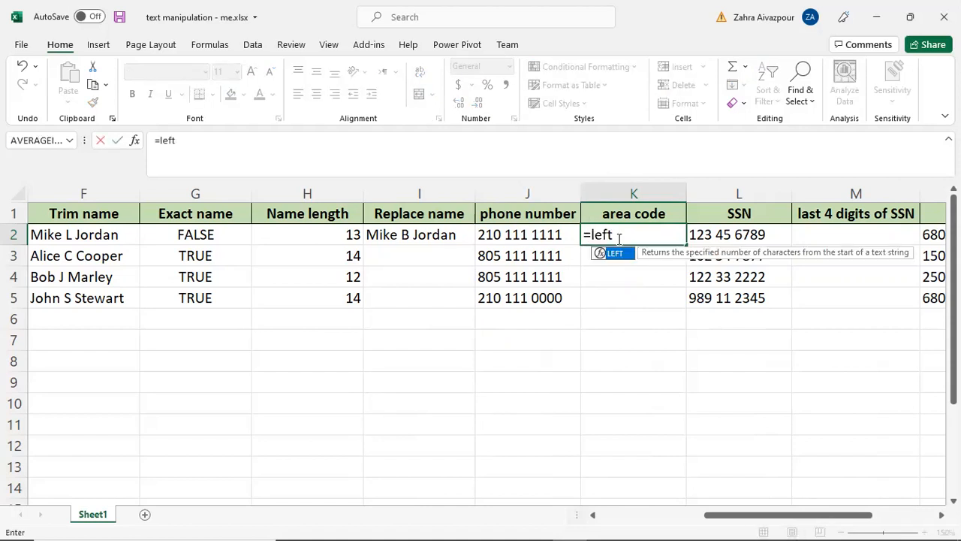
{"action": "double_click", "coordinate": [619, 253]}
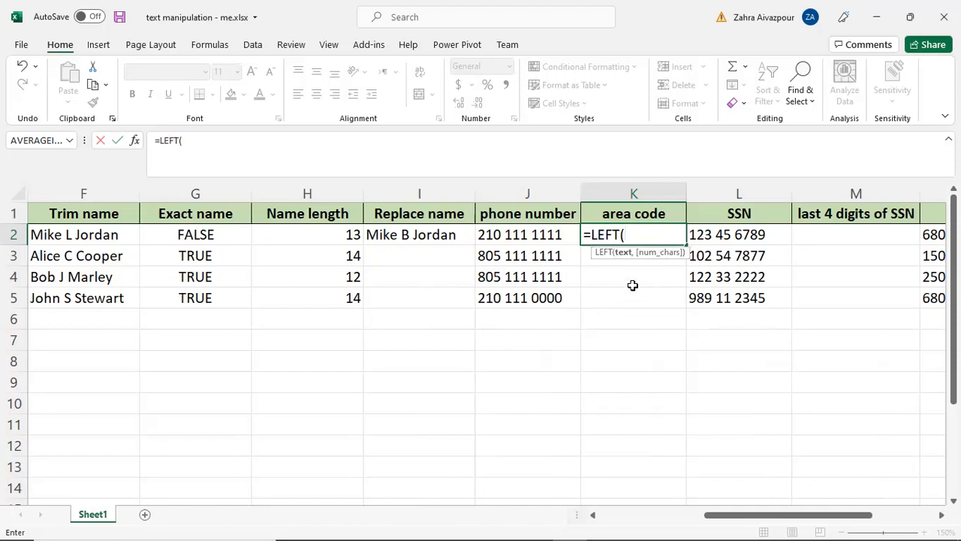
{"action": "left_click", "coordinate": [538, 232]}
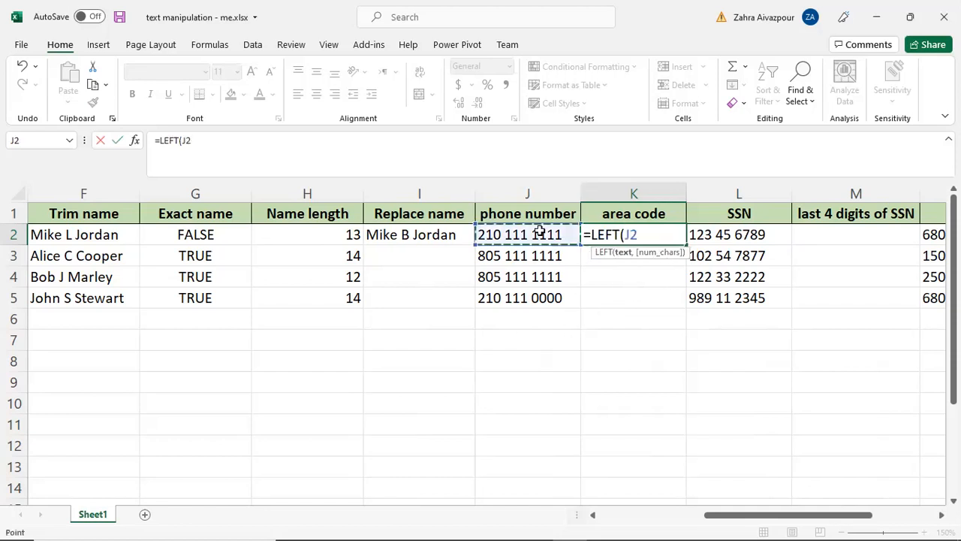
{"action": "type", "text": ","}
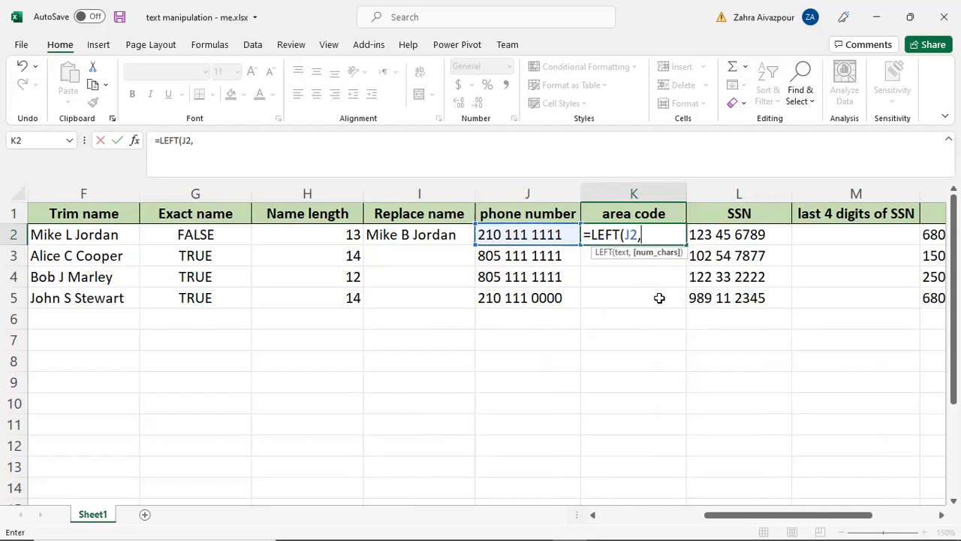
{"action": "type", "text": "3"}
{"action": "key", "text": "Return"}
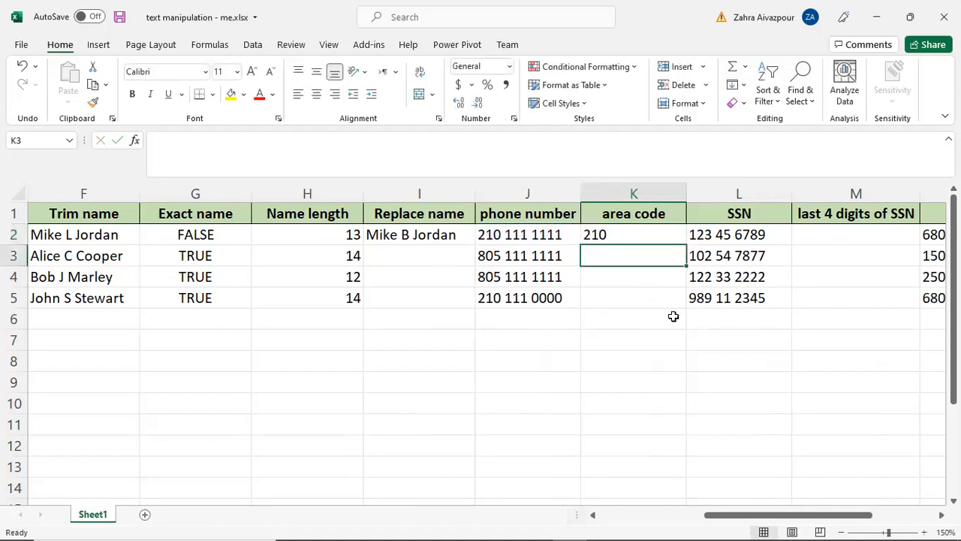
Step: Fill the area code formula in K2 down to K5 for the remaining phone numbers
{"action": "left_click", "coordinate": [627, 237]}
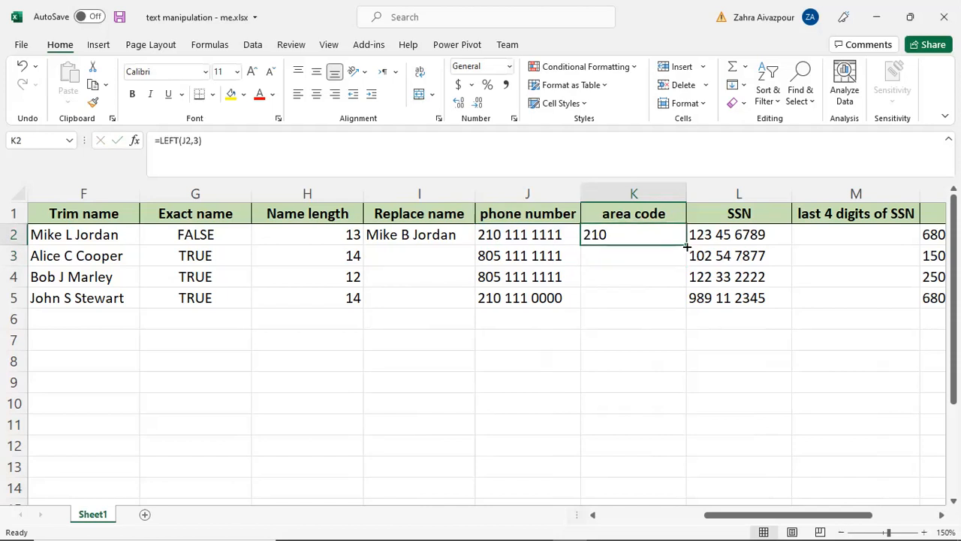
{"action": "left_click_drag", "start_coordinate": [687, 245], "coordinate": [682, 305]}
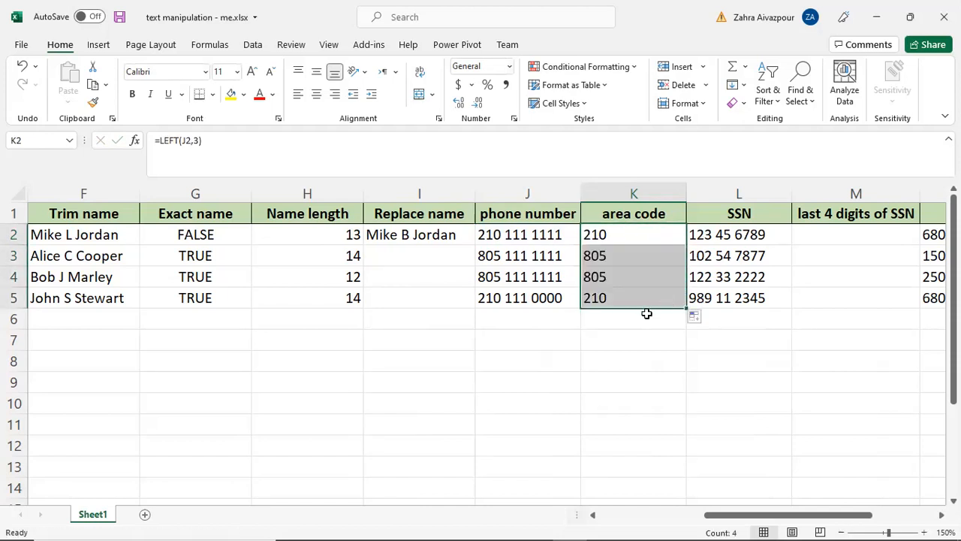
{"action": "left_click", "coordinate": [645, 314]}
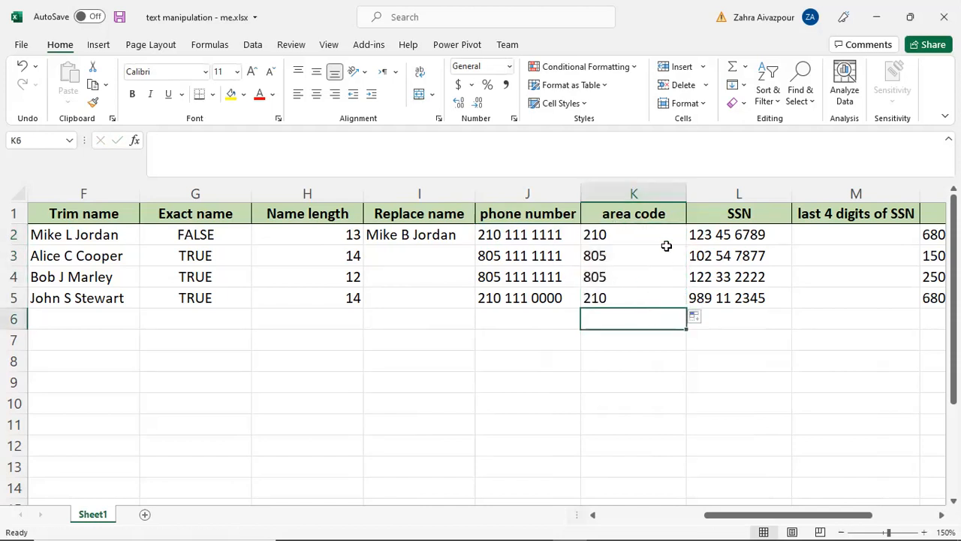
Step: Extract the last four SSN digits in M2 with =RIGHT(L2,4) and fill the formula down to M5
{"action": "left_click", "coordinate": [874, 239]}
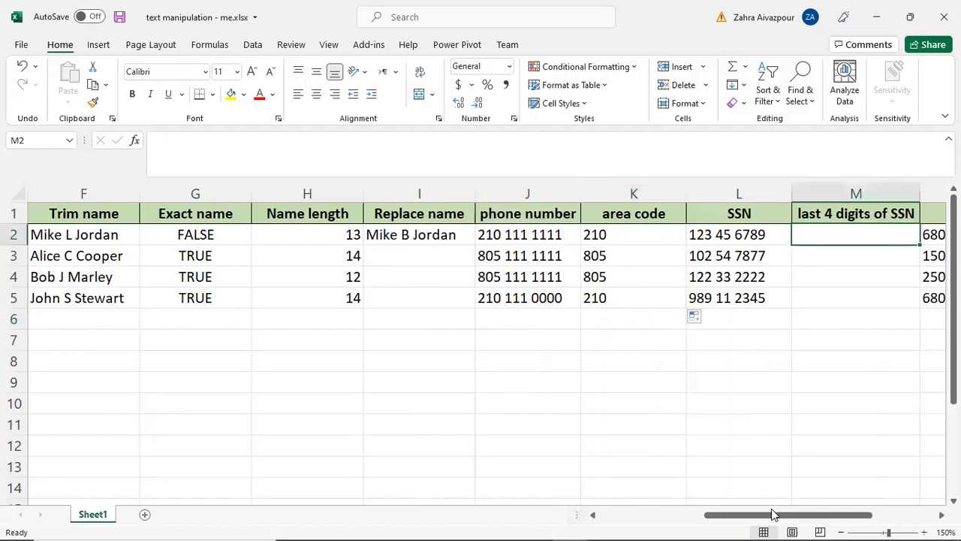
{"action": "left_click_drag", "start_coordinate": [762, 518], "coordinate": [783, 515]}
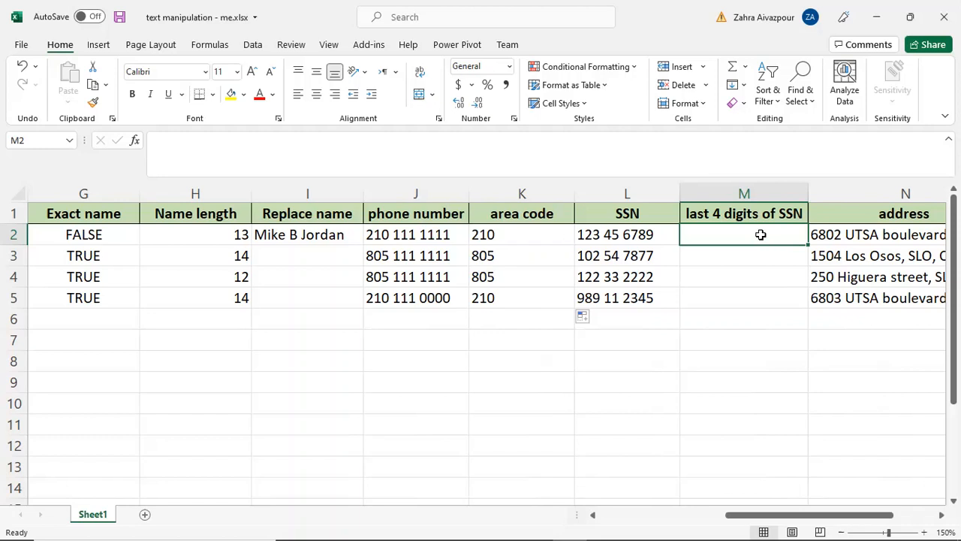
{"action": "type", "text": "=r"}
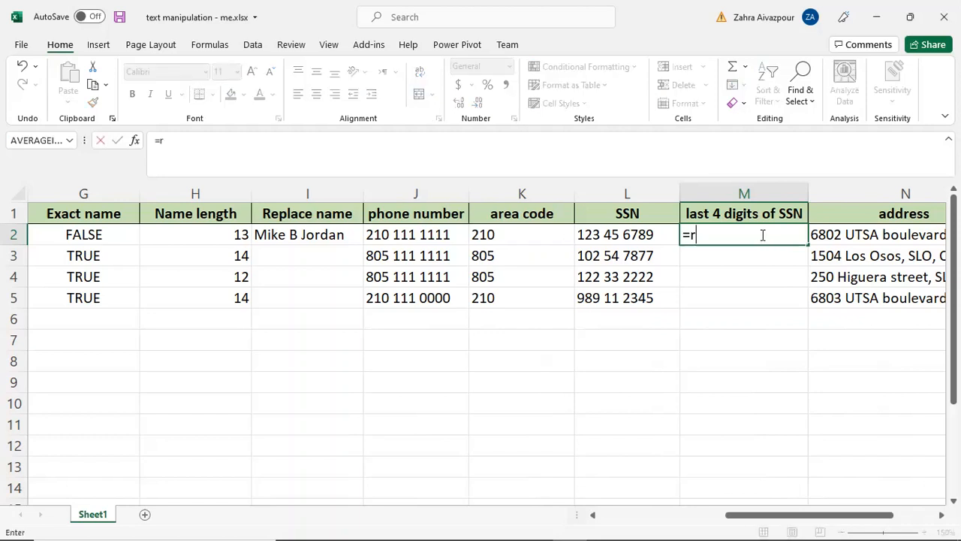
{"action": "type", "text": "ight"}
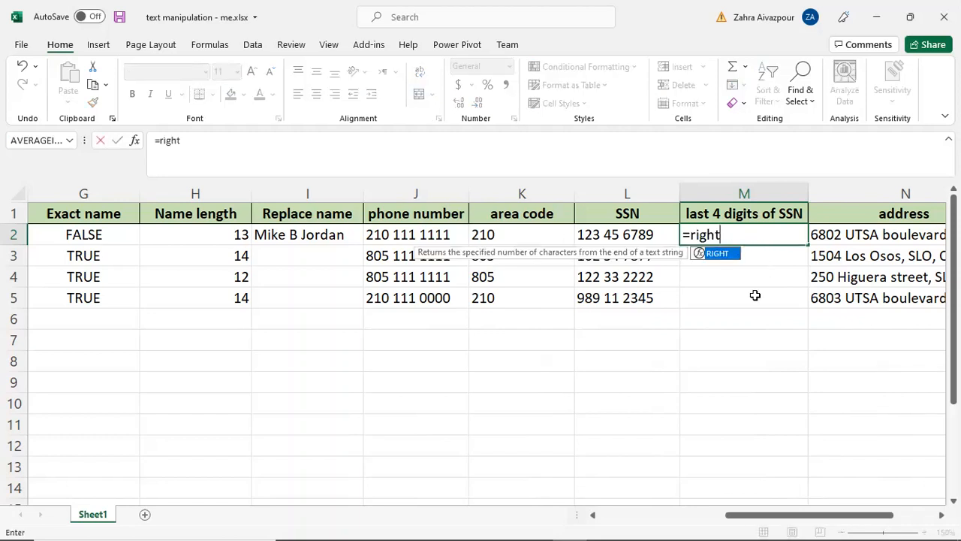
{"action": "key", "text": "Tab"}
{"action": "left_click", "coordinate": [638, 242]}
{"action": "type", "text": ",4"}
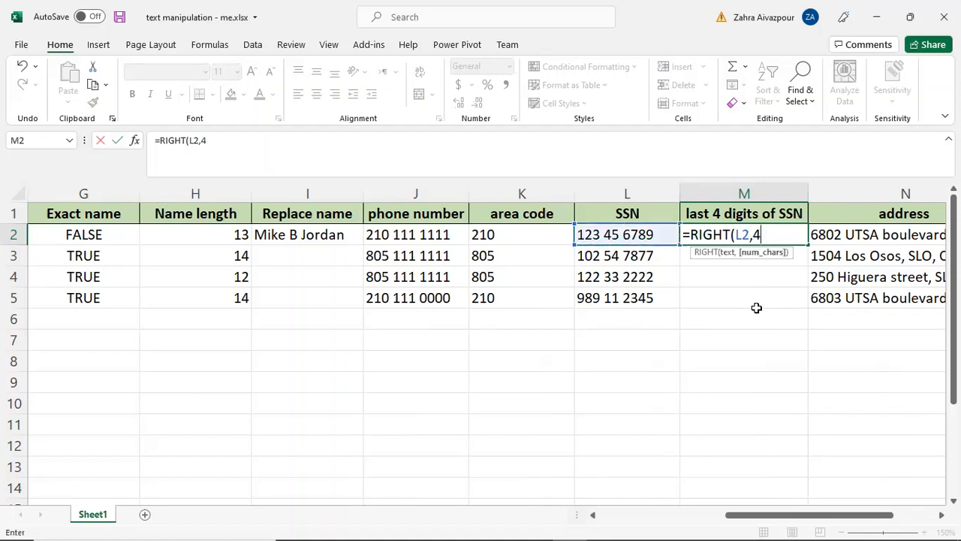
{"action": "type", "text": ")"}
{"action": "key", "text": "Return"}
{"action": "left_click", "coordinate": [784, 238]}
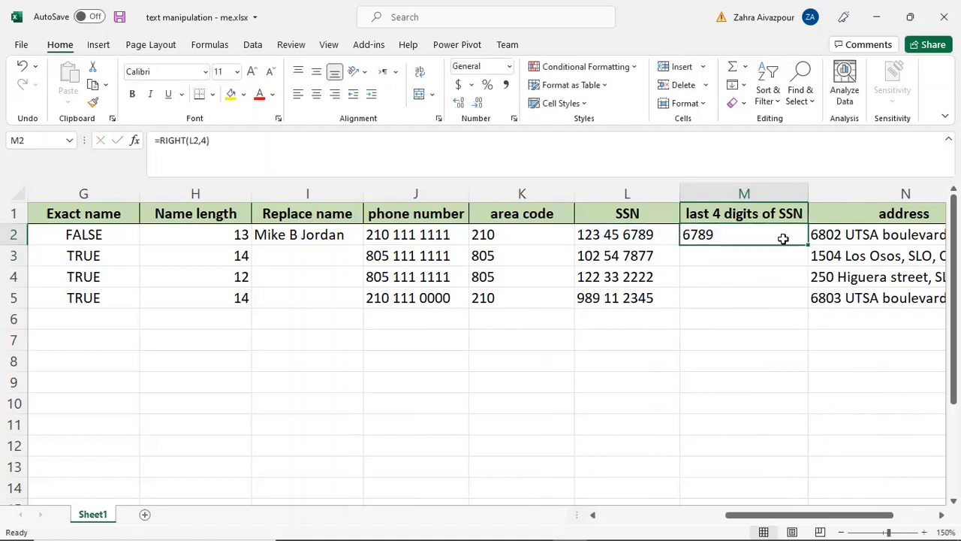
{"action": "left_click_drag", "start_coordinate": [809, 245], "coordinate": [805, 306]}
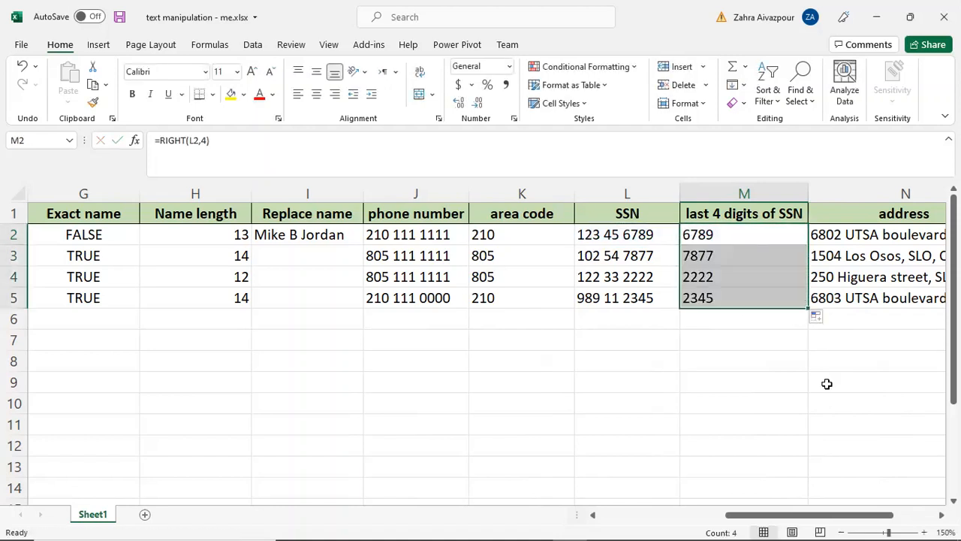
Step: Examine the combined addresses in N2:N5 and the city and state columns beside them
{"action": "left_click_drag", "start_coordinate": [774, 518], "coordinate": [850, 510]}
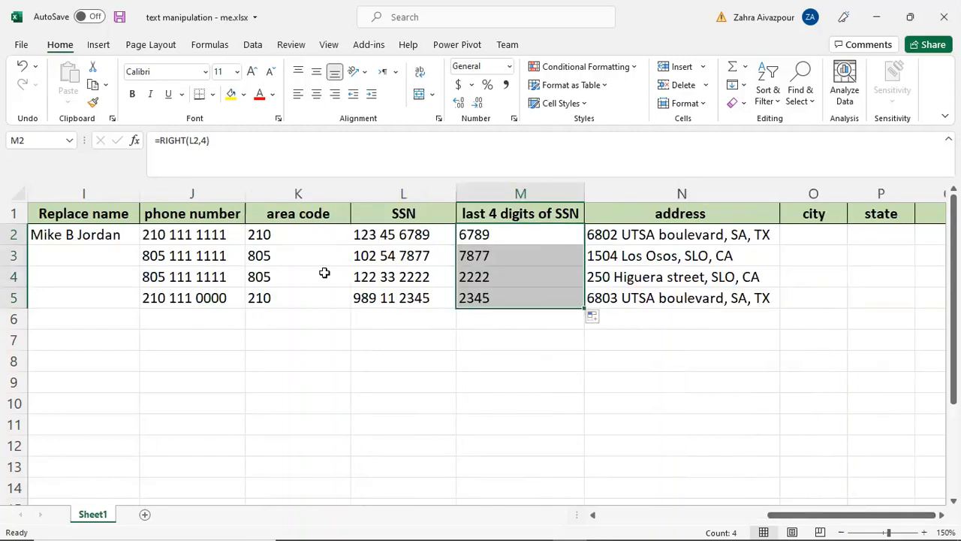
{"action": "left_click", "coordinate": [722, 316]}
{"action": "left_click_drag", "start_coordinate": [717, 234], "coordinate": [726, 300]}
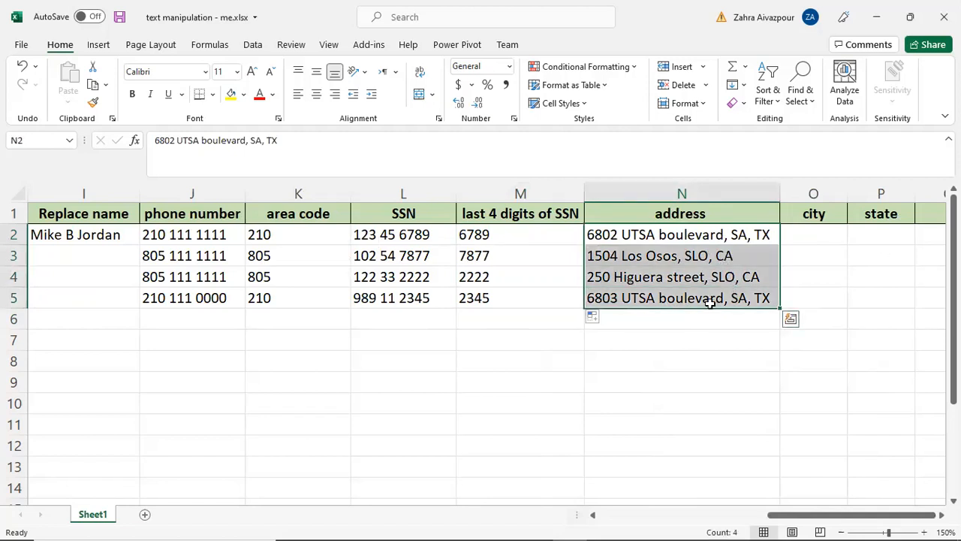
{"action": "left_click", "coordinate": [711, 331]}
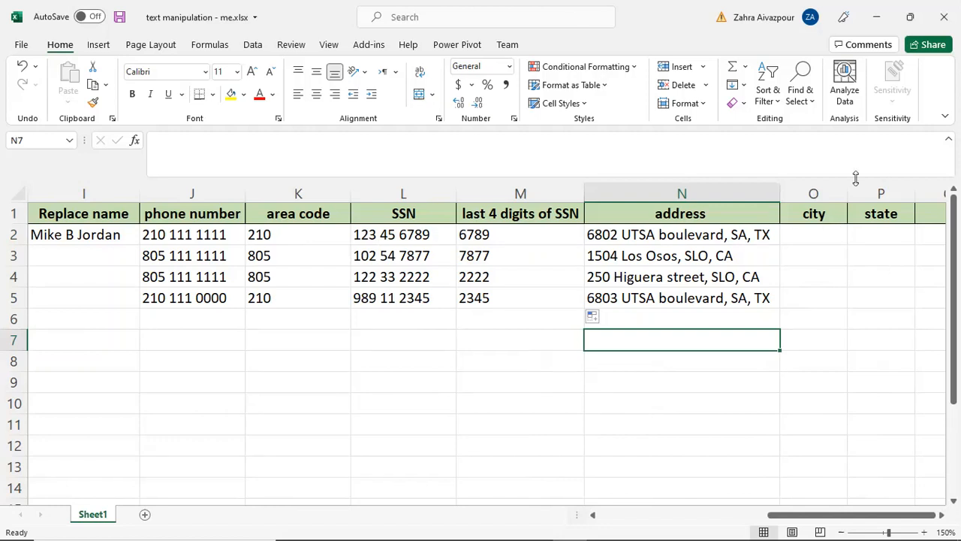
{"action": "left_click", "coordinate": [811, 192]}
{"action": "left_click", "coordinate": [891, 193]}
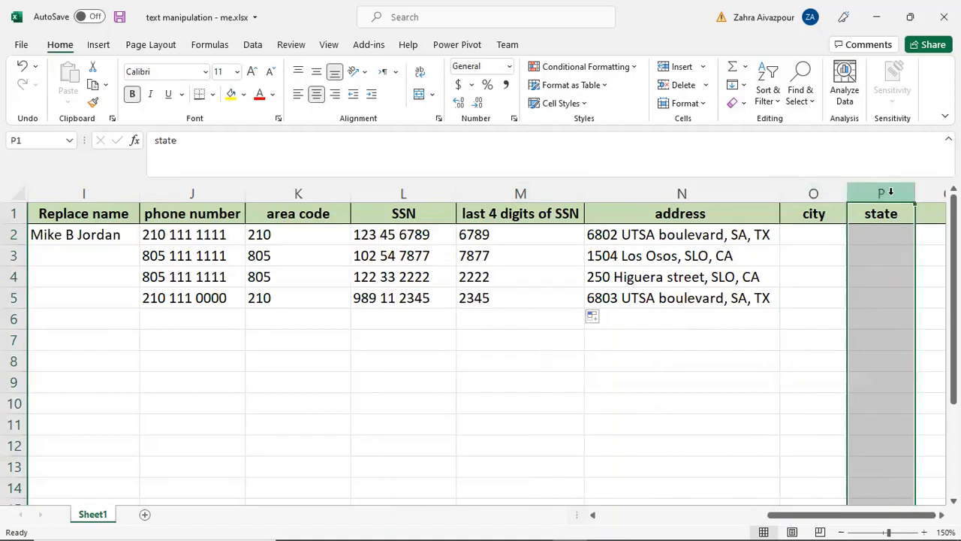
{"action": "left_click", "coordinate": [739, 233]}
{"action": "left_click_drag", "start_coordinate": [740, 233], "coordinate": [744, 297]}
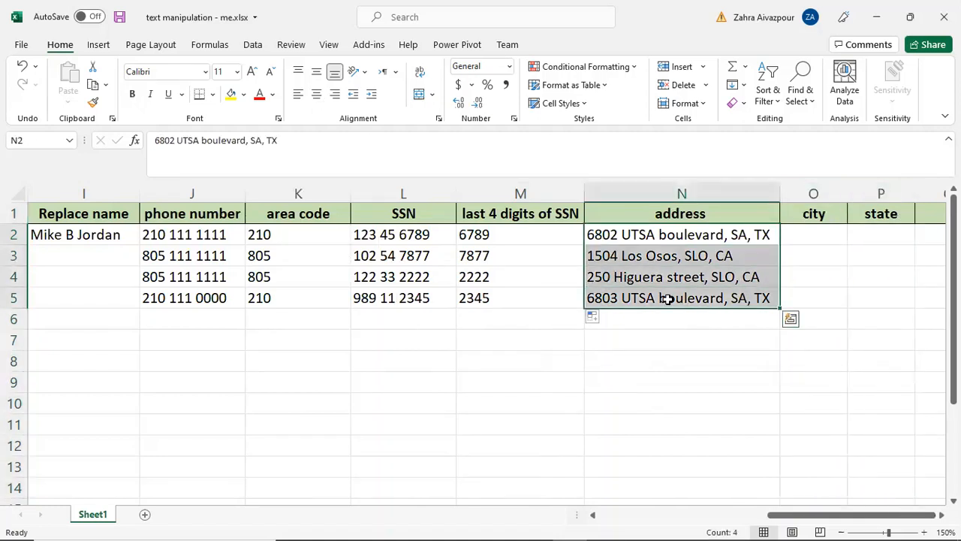
{"action": "left_click", "coordinate": [824, 234]}
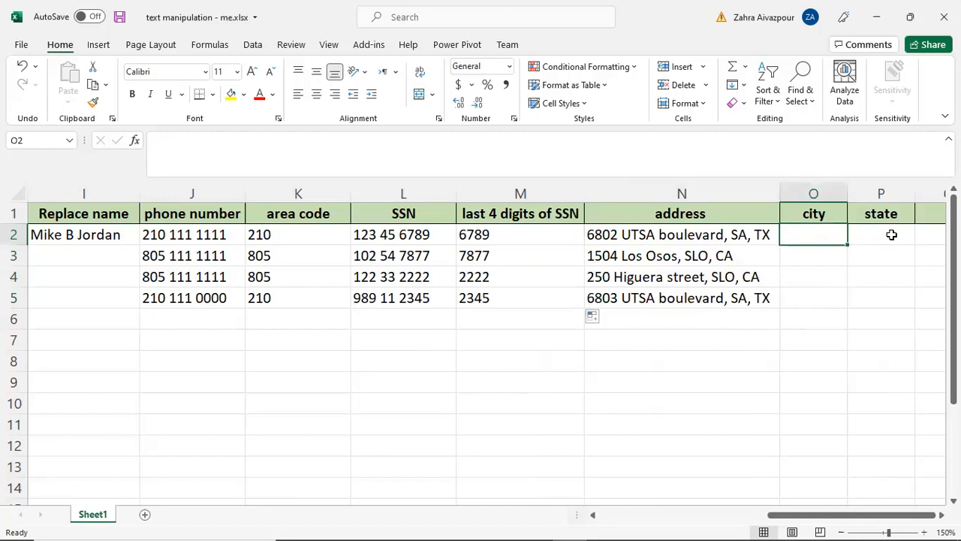
{"action": "left_click", "coordinate": [891, 235]}
{"action": "left_click", "coordinate": [822, 235]}
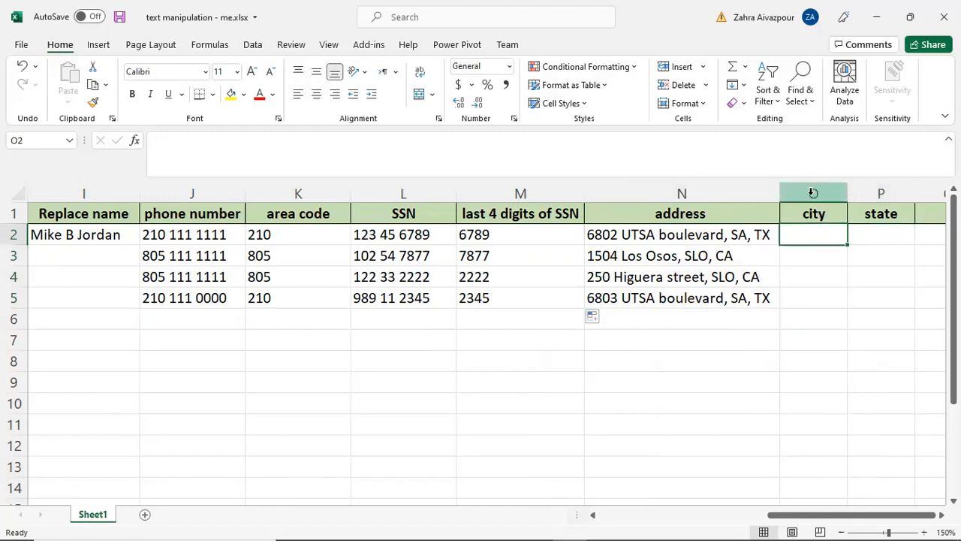
{"action": "left_click", "coordinate": [813, 192]}
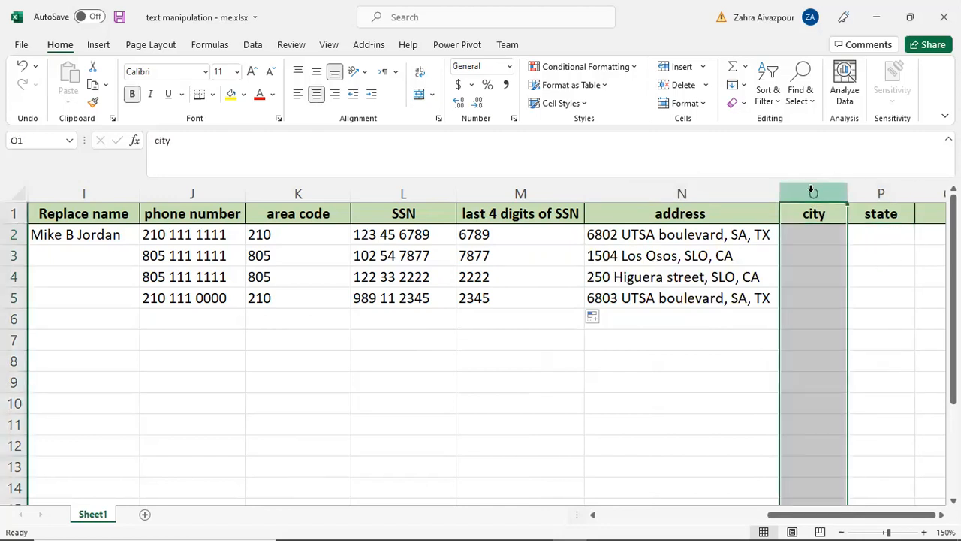
{"action": "left_click", "coordinate": [880, 190]}
Step: Start converting the addresses in N2:N5 with Text to Columns, using Delimited as the original data type
{"action": "left_click_drag", "start_coordinate": [714, 242], "coordinate": [744, 302]}
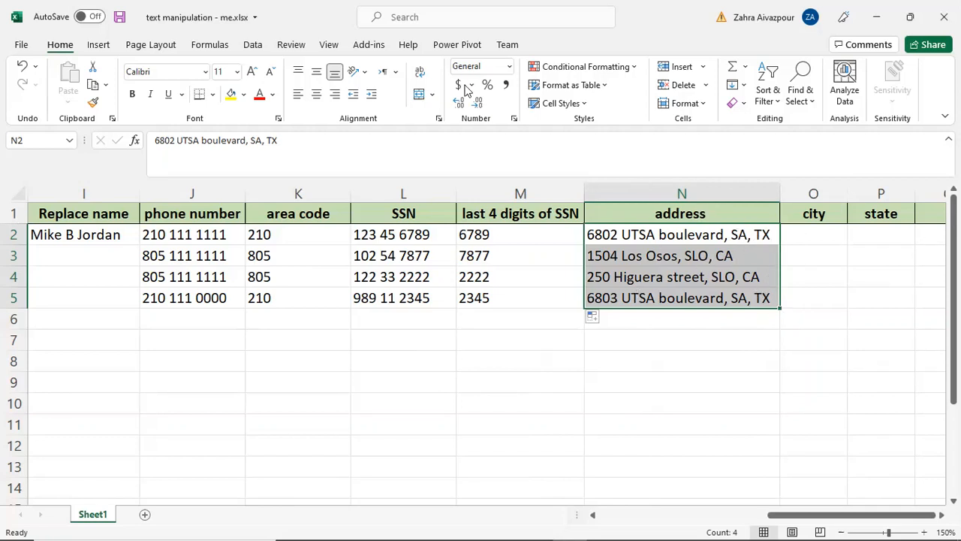
{"action": "left_click", "coordinate": [256, 47]}
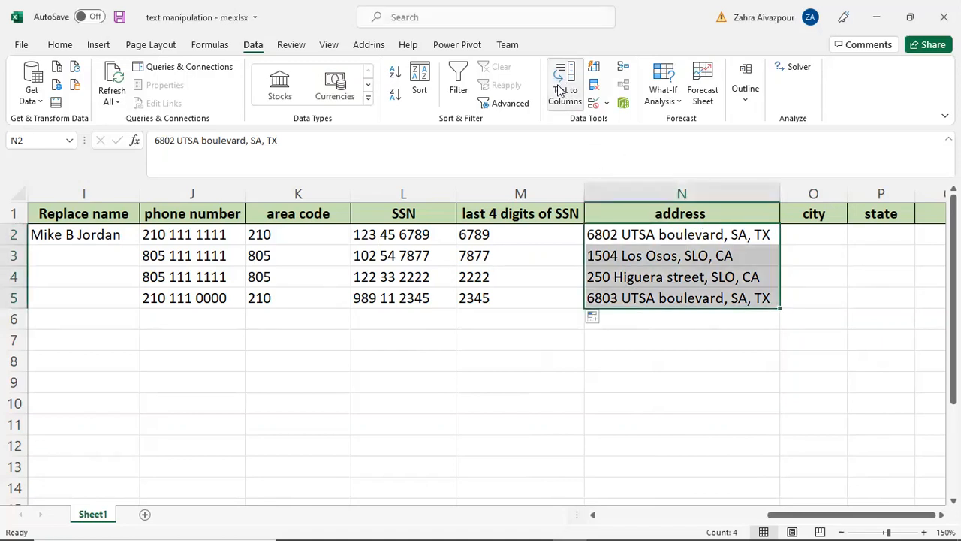
{"action": "left_click", "coordinate": [565, 90]}
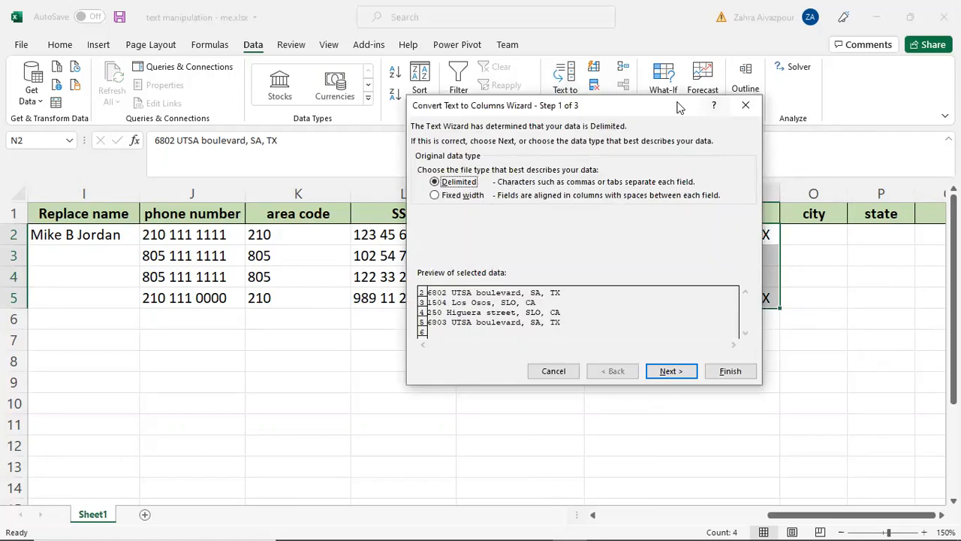
{"action": "left_click_drag", "start_coordinate": [680, 108], "coordinate": [499, 150]}
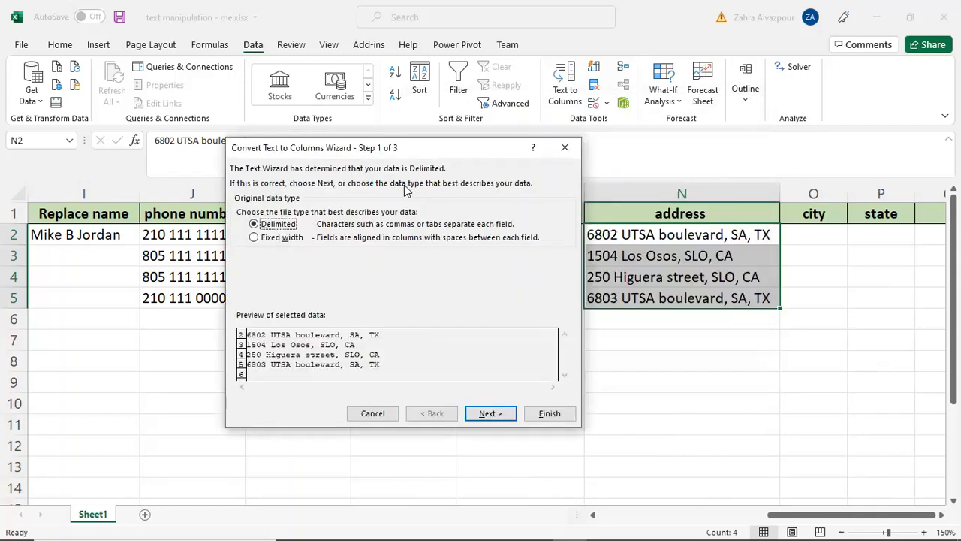
{"action": "left_click_drag", "start_coordinate": [492, 217], "coordinate": [608, 217]}
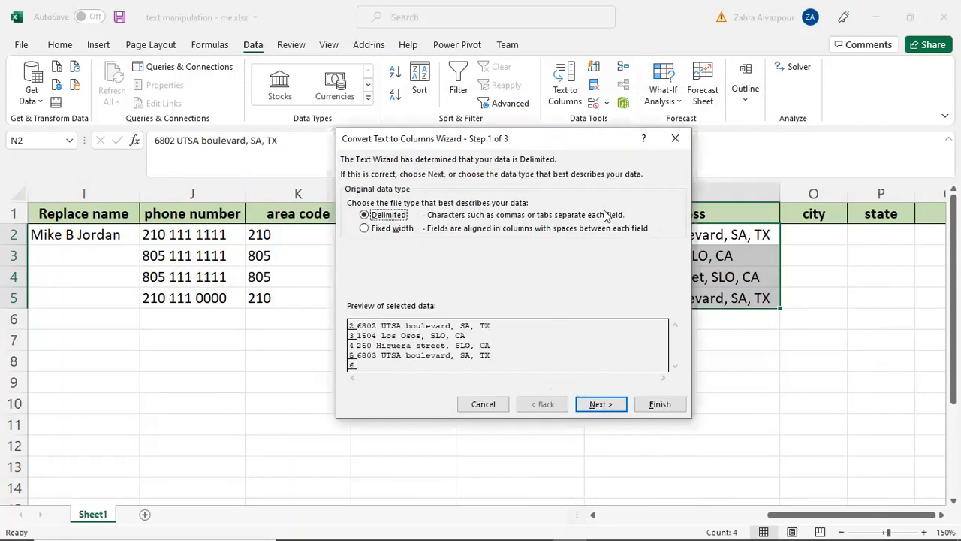
{"action": "left_click", "coordinate": [603, 405]}
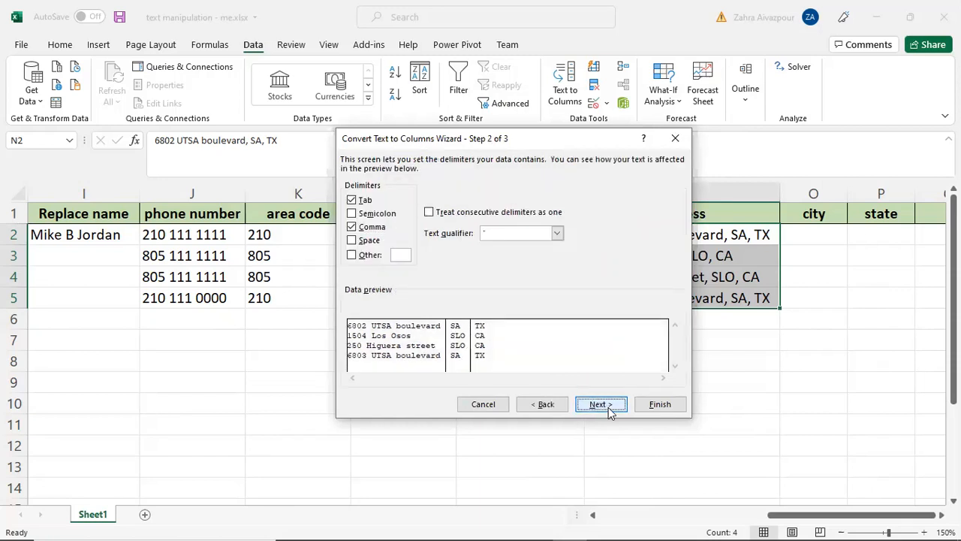
Step: Split the addresses at the comma delimiter into the address, city and state columns, with General format and destination $N$2
{"action": "left_click", "coordinate": [356, 229]}
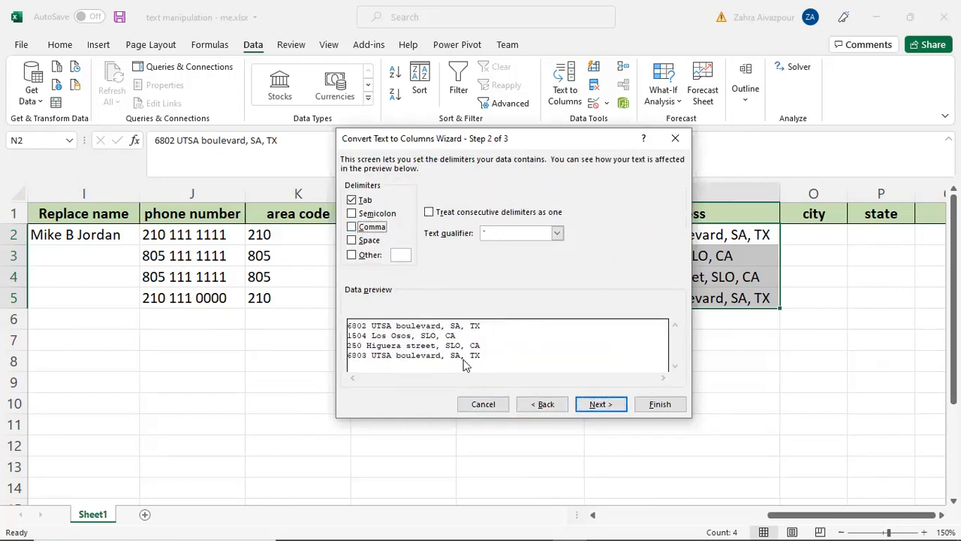
{"action": "left_click", "coordinate": [352, 228]}
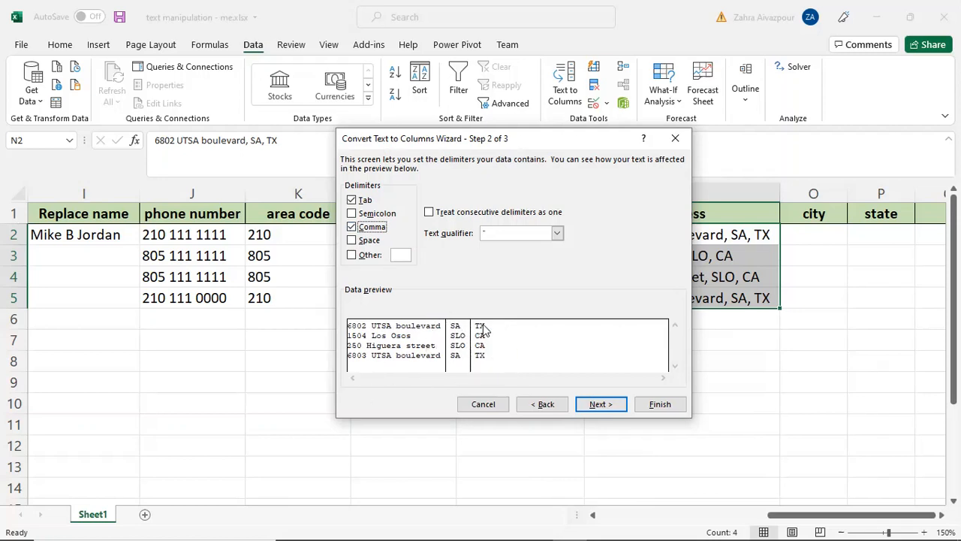
{"action": "left_click", "coordinate": [620, 406]}
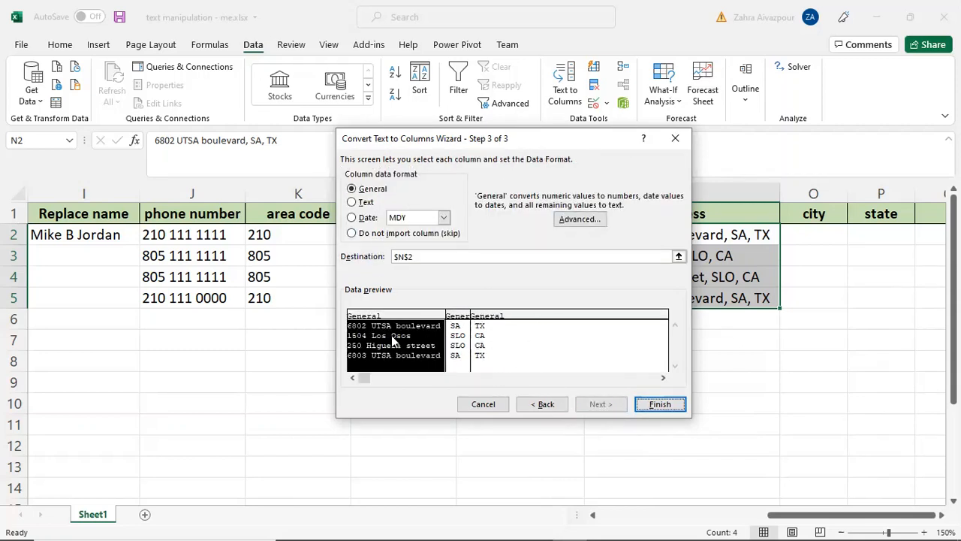
{"action": "left_click", "coordinate": [653, 406]}
{"action": "left_click", "coordinate": [848, 318]}
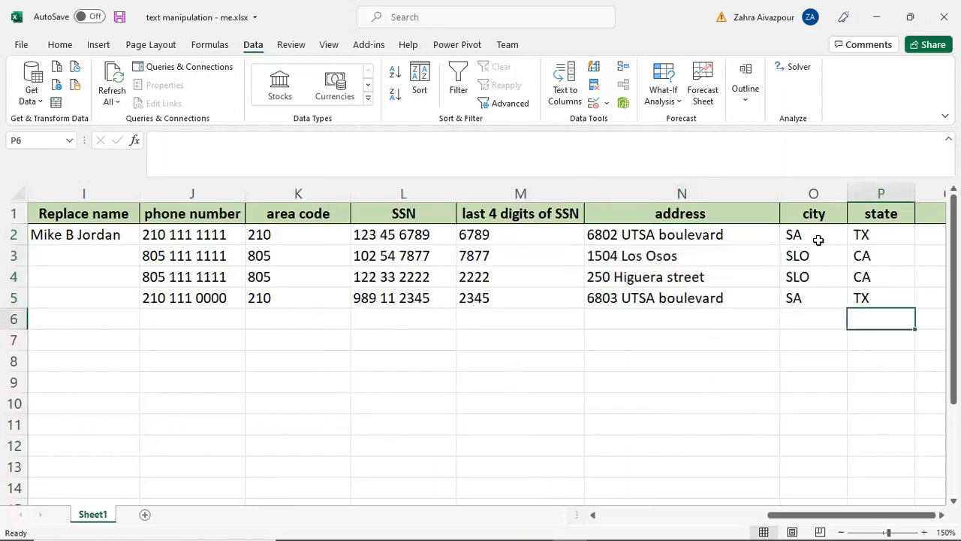
Step: Review the split city and state values, as well as the name columns and case-conversion examples elsewhere on the sheet
{"action": "left_click_drag", "start_coordinate": [817, 234], "coordinate": [817, 304]}
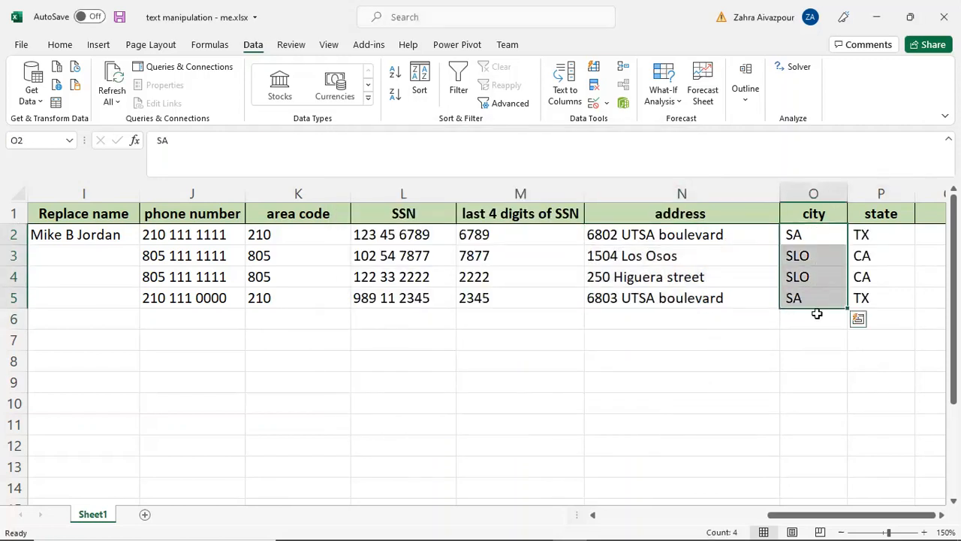
{"action": "left_click", "coordinate": [817, 318]}
{"action": "left_click_drag", "start_coordinate": [875, 235], "coordinate": [882, 295]}
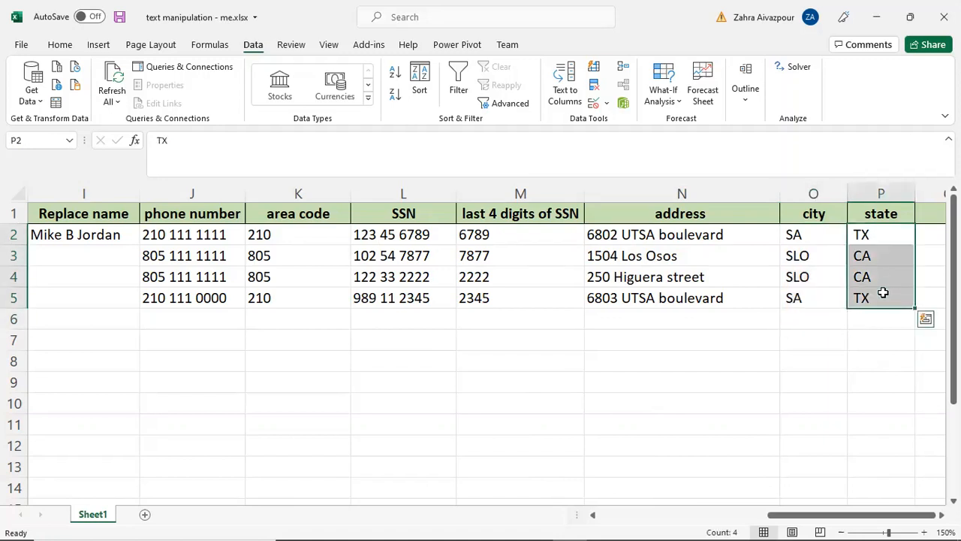
{"action": "left_click", "coordinate": [816, 321]}
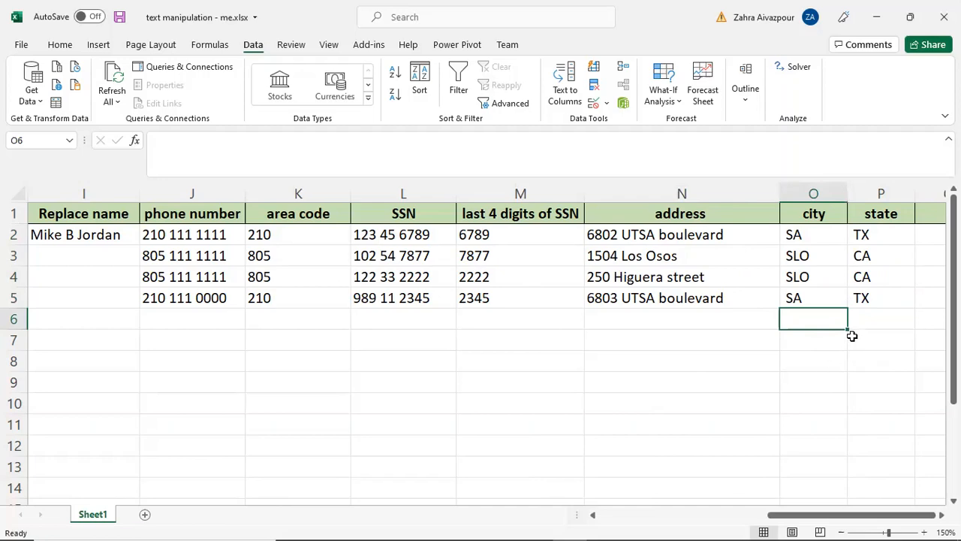
{"action": "scroll", "coordinate": [854, 333], "scroll_direction": "down", "scroll_amount": 2}
{"action": "scroll", "coordinate": [854, 333], "scroll_direction": "up", "scroll_amount": 2}
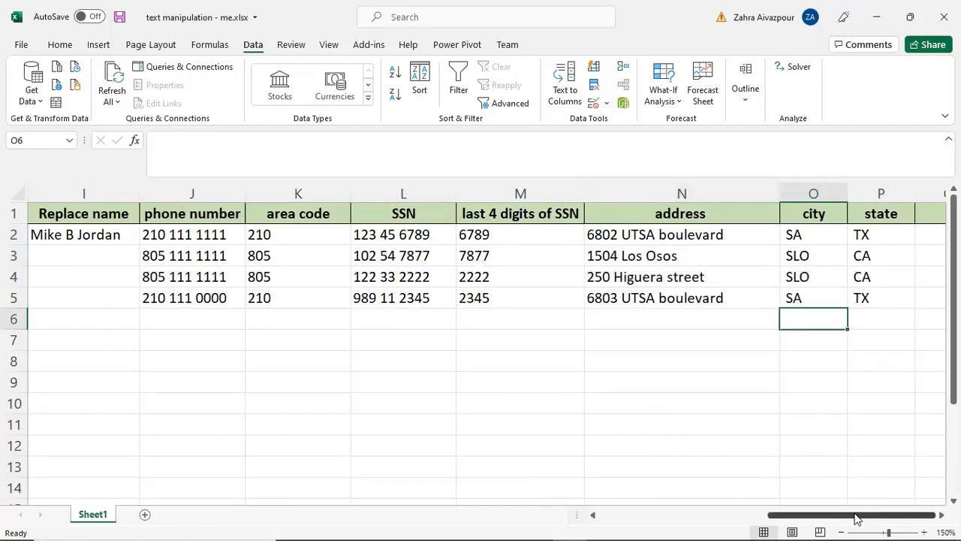
{"action": "left_click_drag", "start_coordinate": [857, 518], "coordinate": [707, 523]}
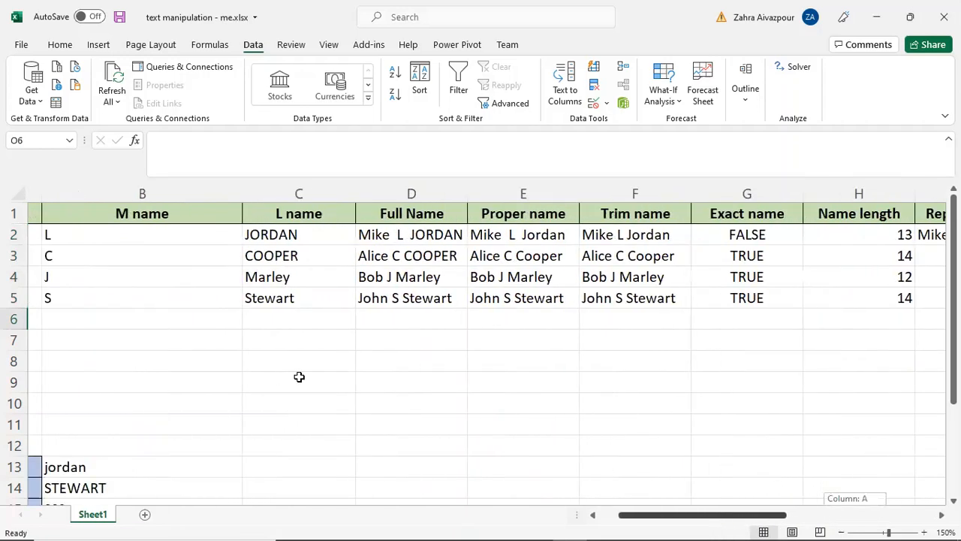
{"action": "scroll", "coordinate": [419, 404], "scroll_direction": "down", "scroll_amount": 2}
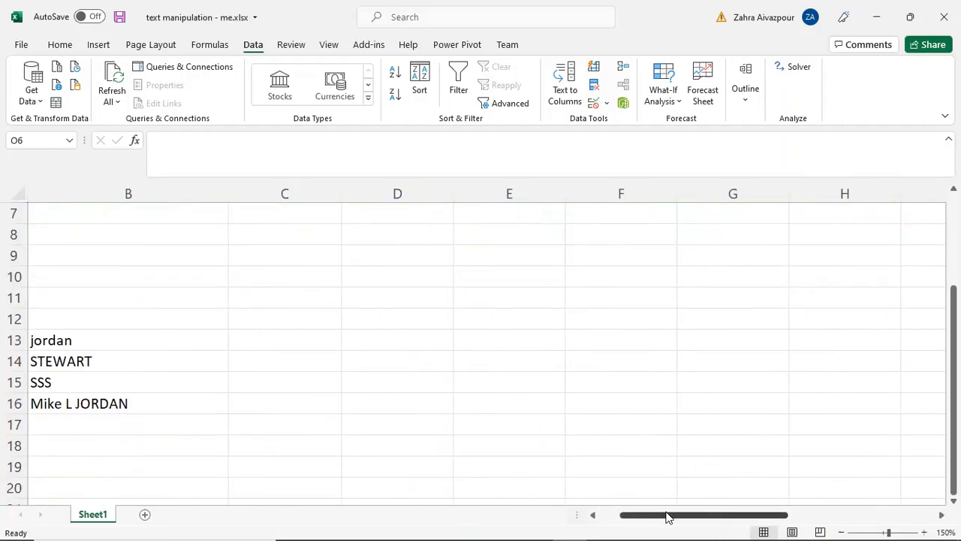
{"action": "scroll", "coordinate": [384, 255], "scroll_direction": "left", "scroll_amount": 1}
{"action": "scroll", "coordinate": [393, 264], "scroll_direction": "up", "scroll_amount": 2}
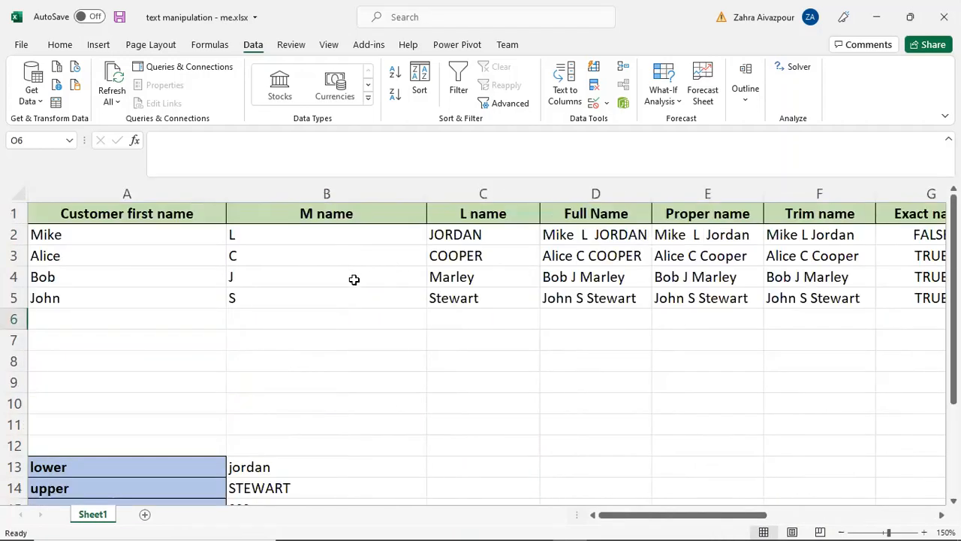
Step: Examine the LOWER formula in B13 and the UPPER formula in B14, including the last-name cells they reference
{"action": "scroll", "coordinate": [354, 278], "scroll_direction": "down", "scroll_amount": 1}
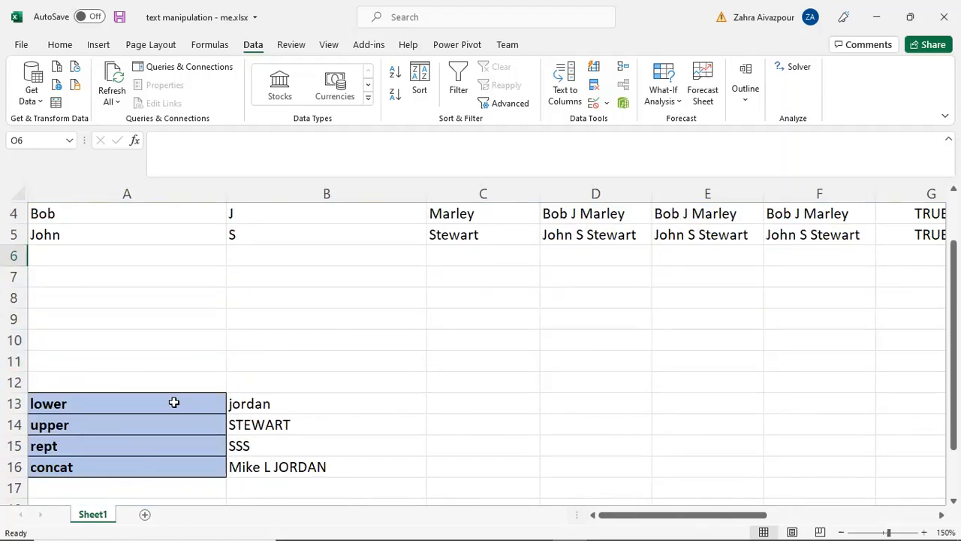
{"action": "left_click", "coordinate": [247, 404]}
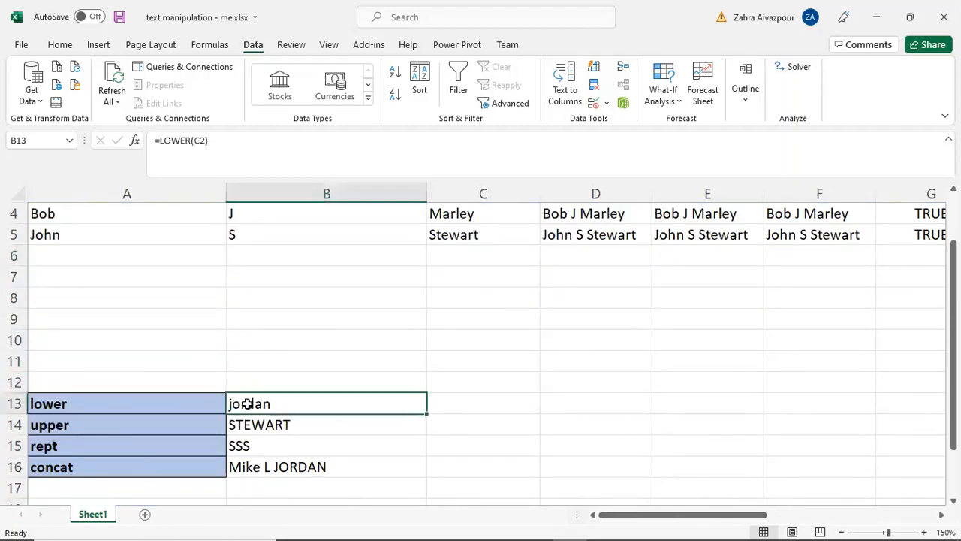
{"action": "left_click_drag", "start_coordinate": [224, 144], "coordinate": [156, 138]}
{"action": "left_click", "coordinate": [223, 139]}
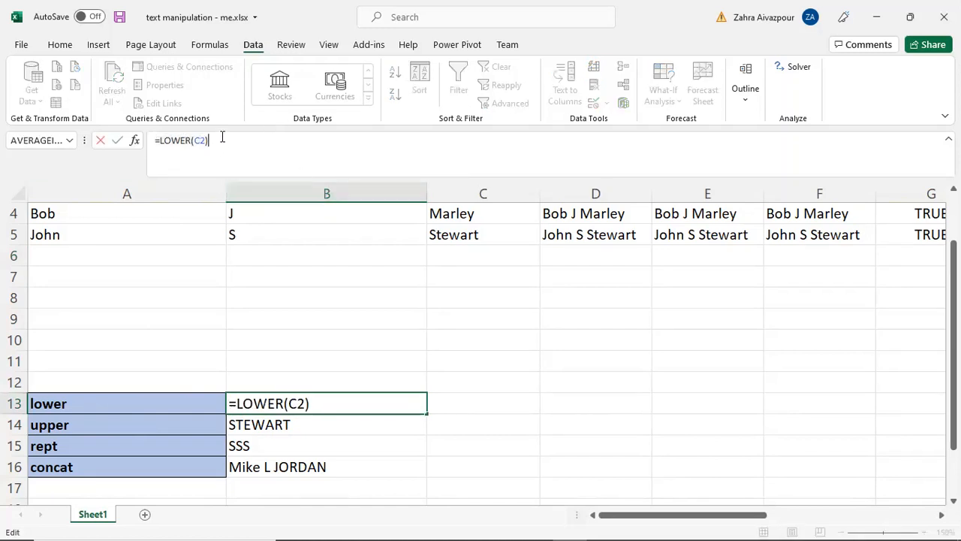
{"action": "key", "text": "Return"}
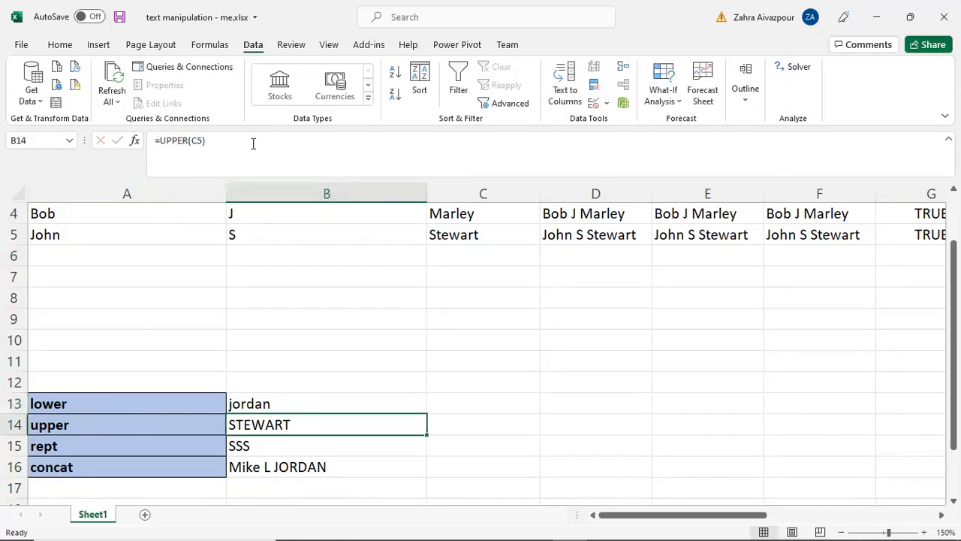
{"action": "left_click", "coordinate": [340, 404]}
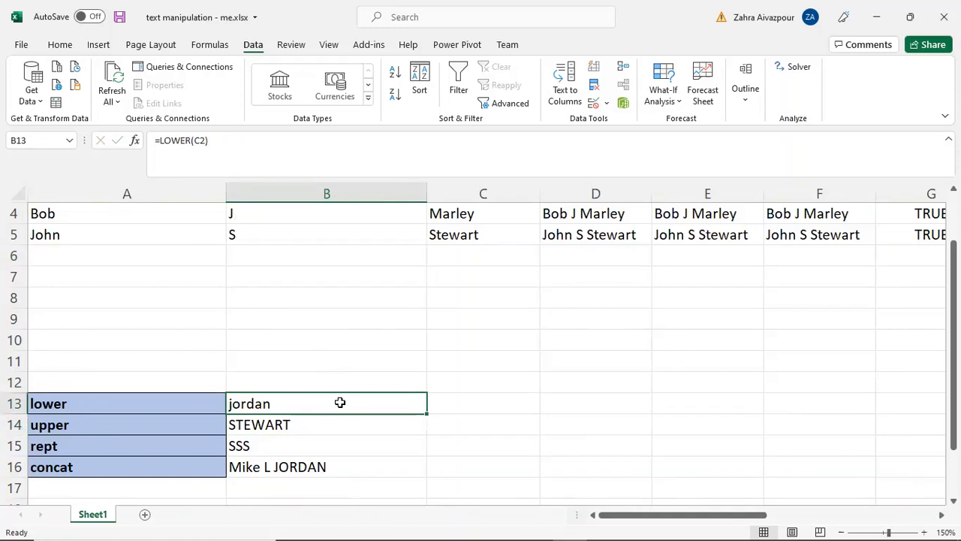
{"action": "left_click", "coordinate": [332, 427]}
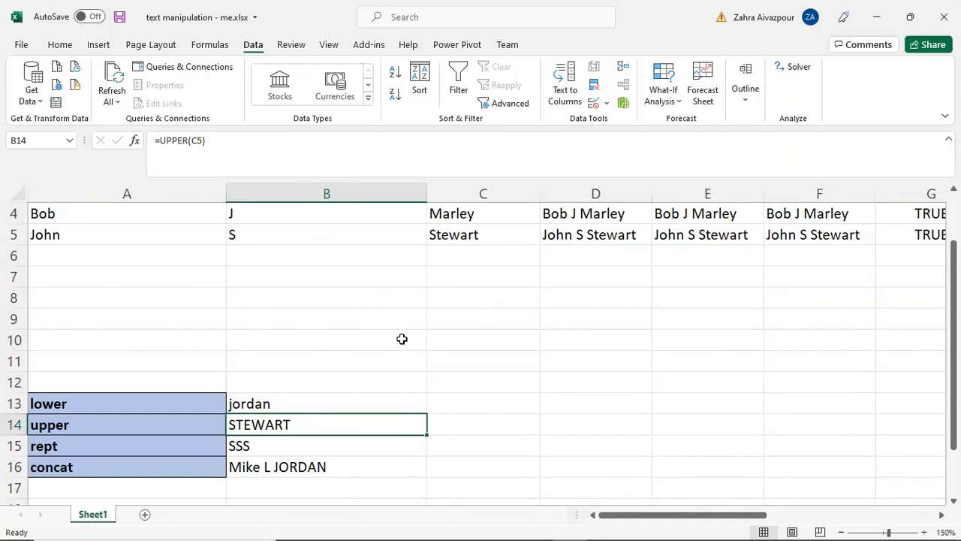
{"action": "left_click_drag", "start_coordinate": [215, 140], "coordinate": [148, 140]}
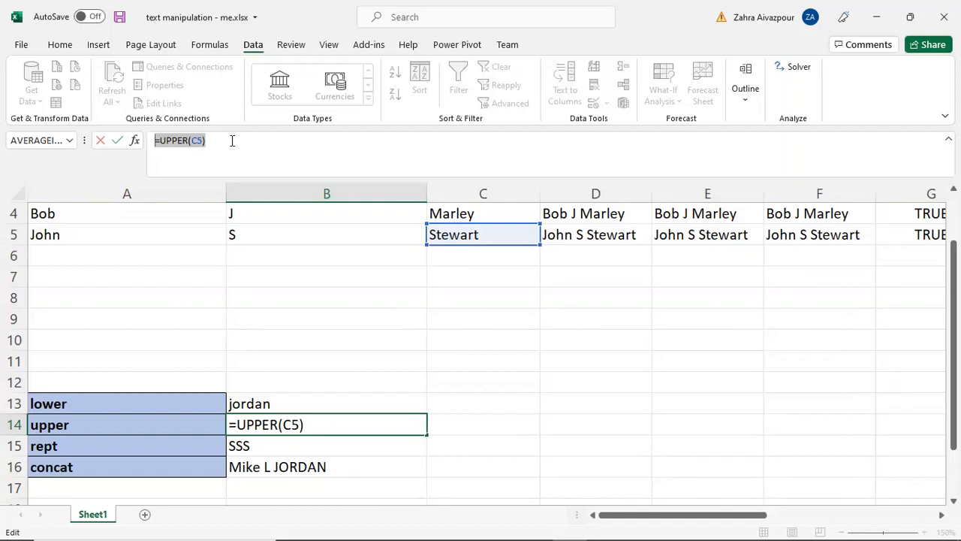
{"action": "left_click", "coordinate": [232, 141]}
{"action": "key", "text": "Return"}
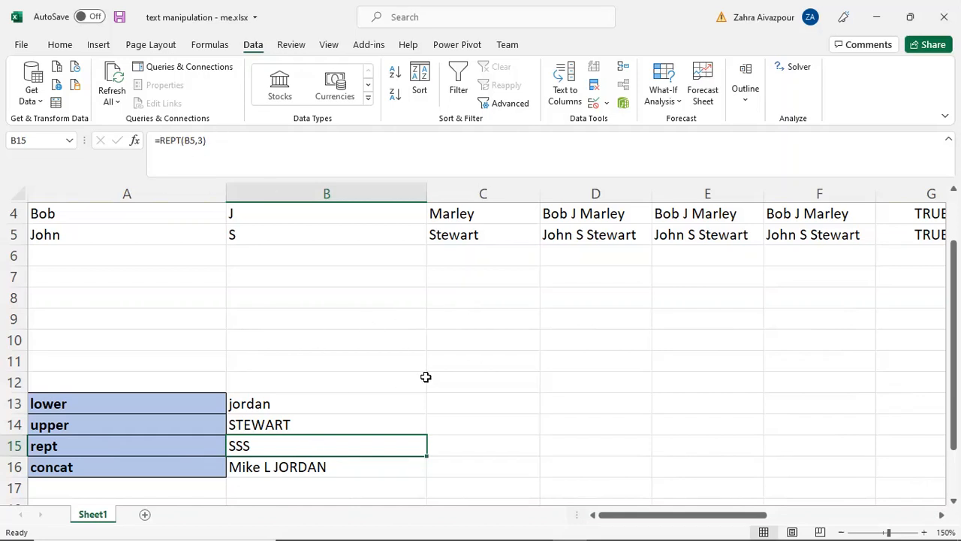
Step: Review the REPT formula in B15 and set its repeat count to 4, giving =REPT(B5,4)
{"action": "left_click_drag", "start_coordinate": [212, 143], "coordinate": [150, 143]}
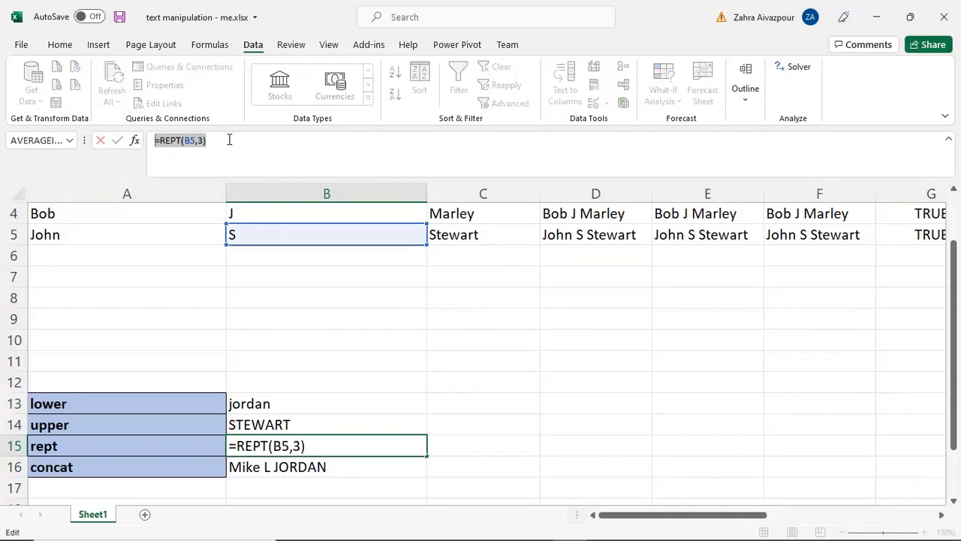
{"action": "left_click", "coordinate": [254, 142]}
{"action": "key", "text": "Return"}
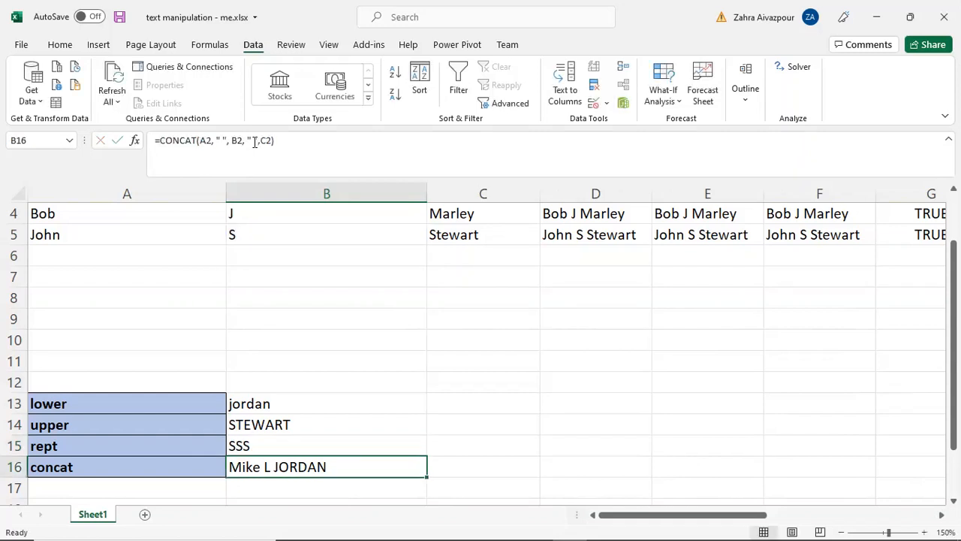
{"action": "left_click", "coordinate": [283, 449]}
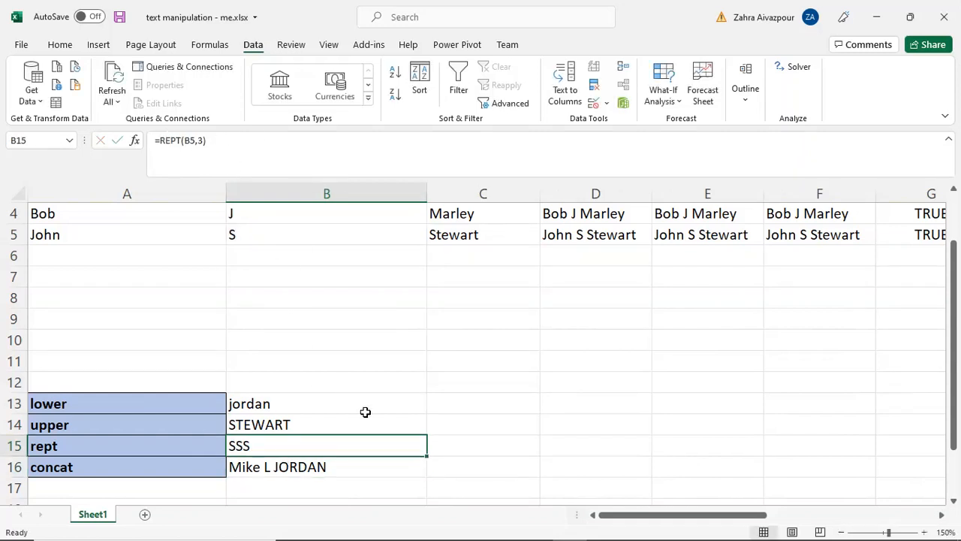
{"action": "left_click", "coordinate": [200, 141]}
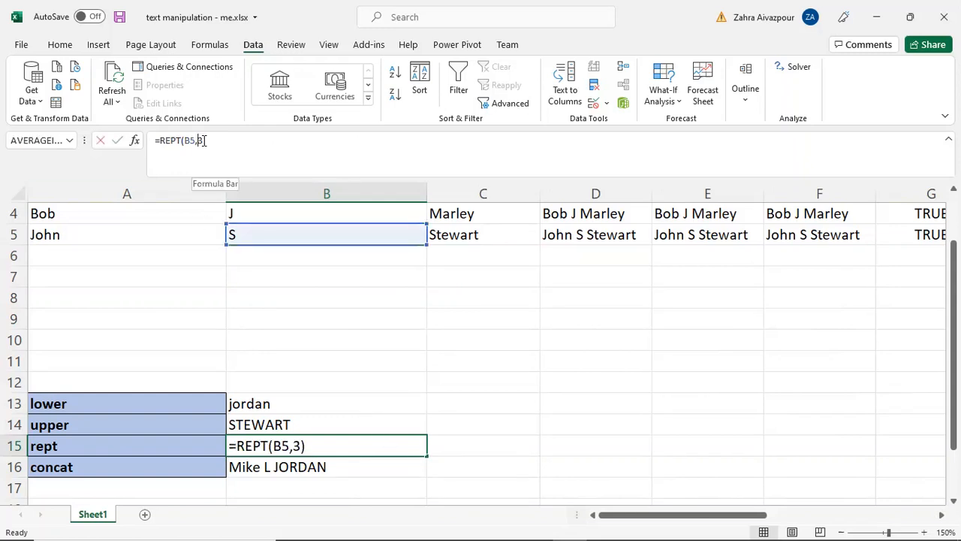
{"action": "key", "text": "BackSpace"}
{"action": "type", "text": "4"}
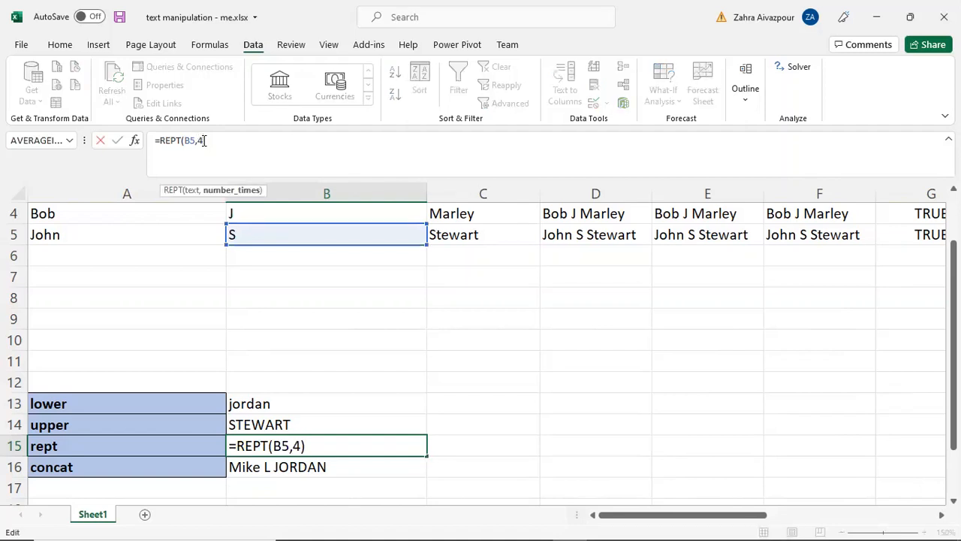
{"action": "key", "text": "Return"}
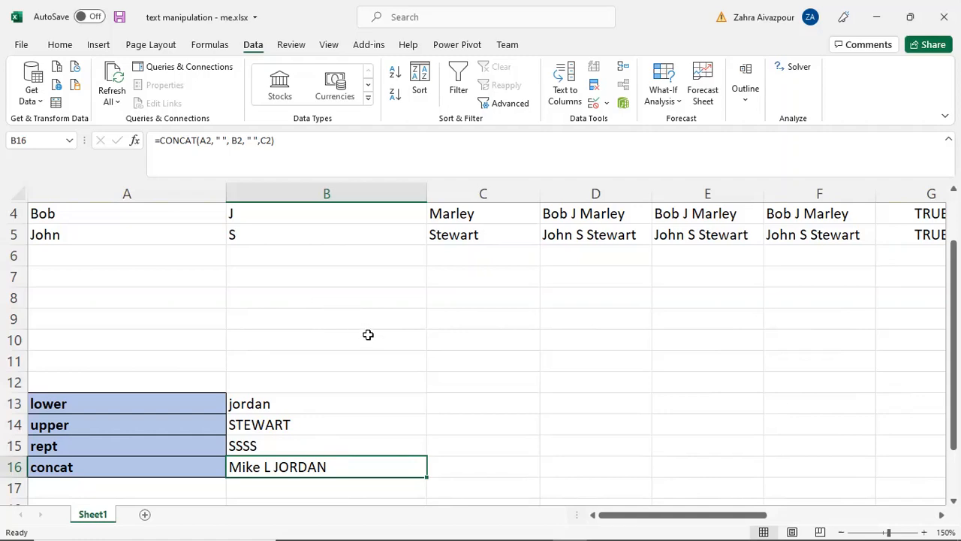
Step: Compare the TEXTJOIN formula in D2 of the Full Name column with the CONCAT formula in B16
{"action": "scroll", "coordinate": [368, 335], "scroll_direction": "up", "scroll_amount": 1}
{"action": "scroll", "coordinate": [396, 342], "scroll_direction": "down", "scroll_amount": 1}
{"action": "scroll", "coordinate": [397, 342], "scroll_direction": "up", "scroll_amount": 1}
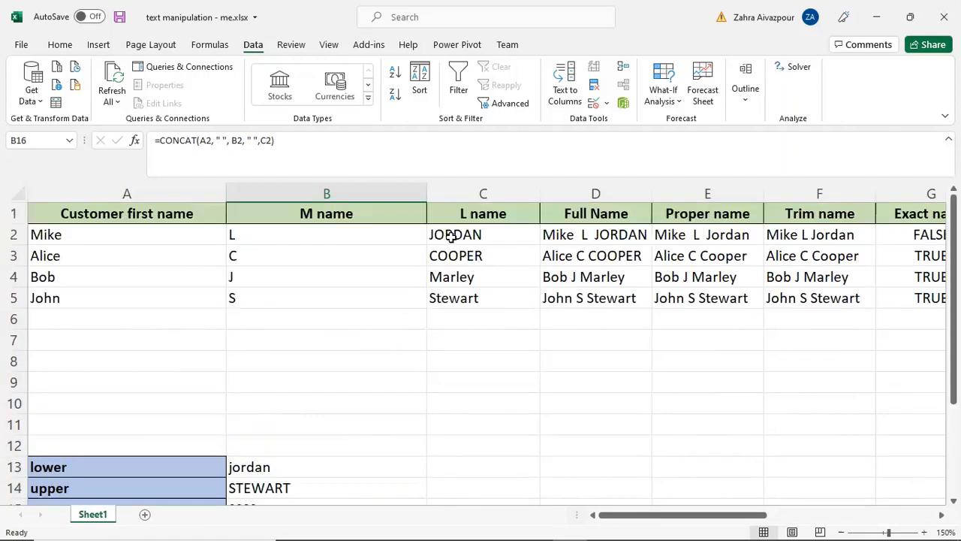
{"action": "left_click", "coordinate": [575, 240]}
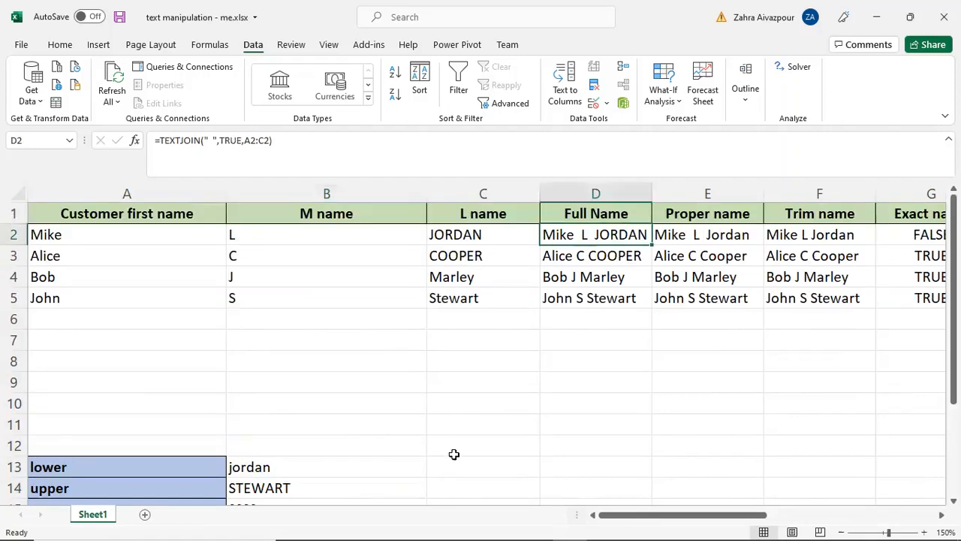
{"action": "scroll", "coordinate": [414, 446], "scroll_direction": "down", "scroll_amount": 1}
{"action": "left_click", "coordinate": [332, 459]}
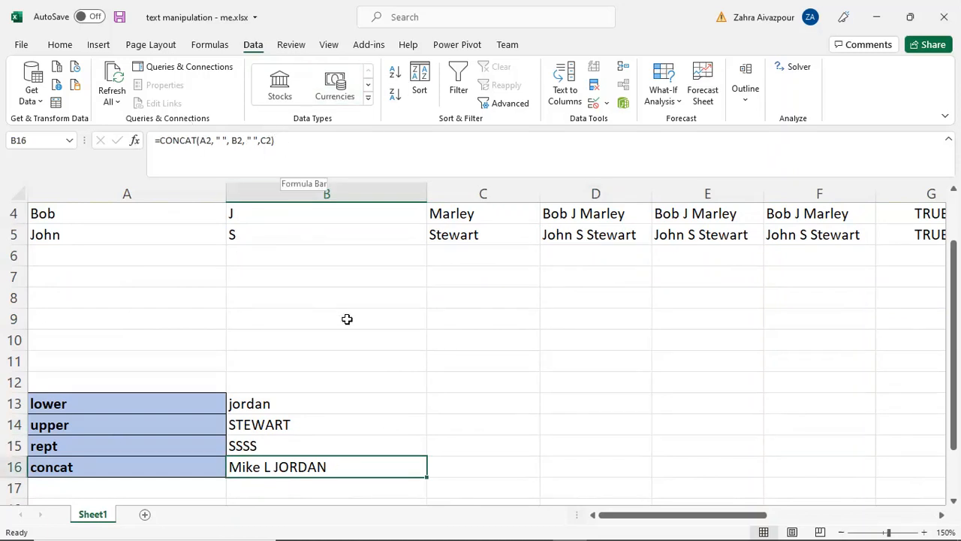
{"action": "scroll", "coordinate": [347, 320], "scroll_direction": "up", "scroll_amount": 1}
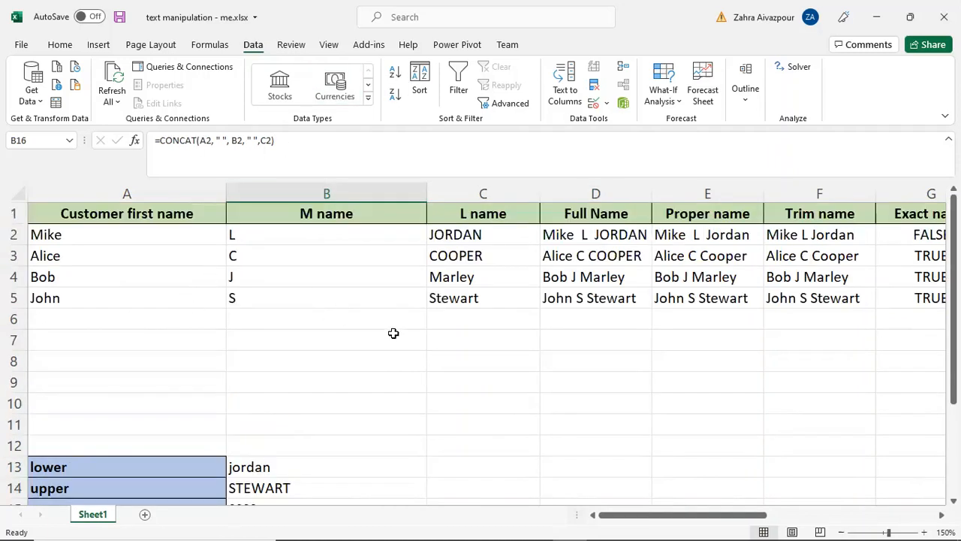
{"action": "left_click", "coordinate": [611, 235]}
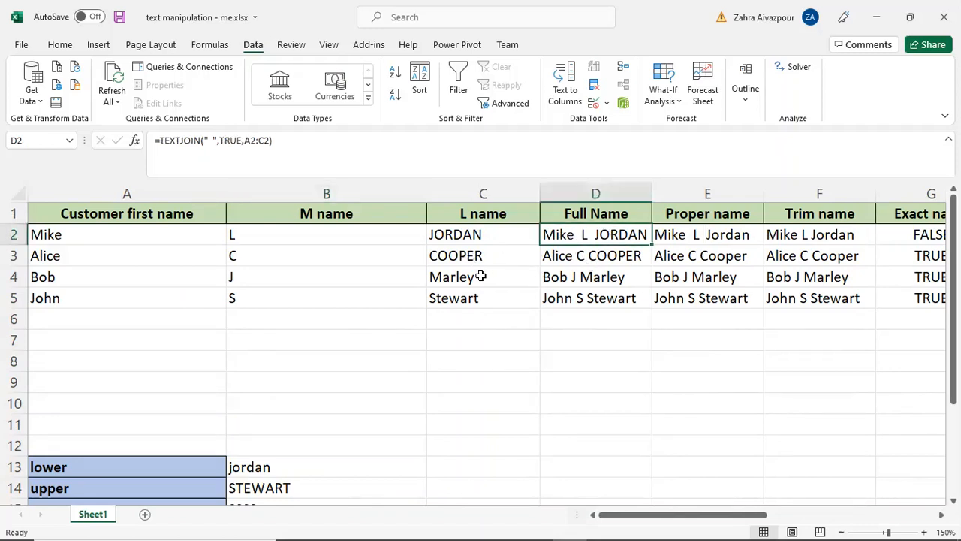
{"action": "scroll", "coordinate": [397, 402], "scroll_direction": "down", "scroll_amount": 1}
{"action": "left_click", "coordinate": [320, 467]}
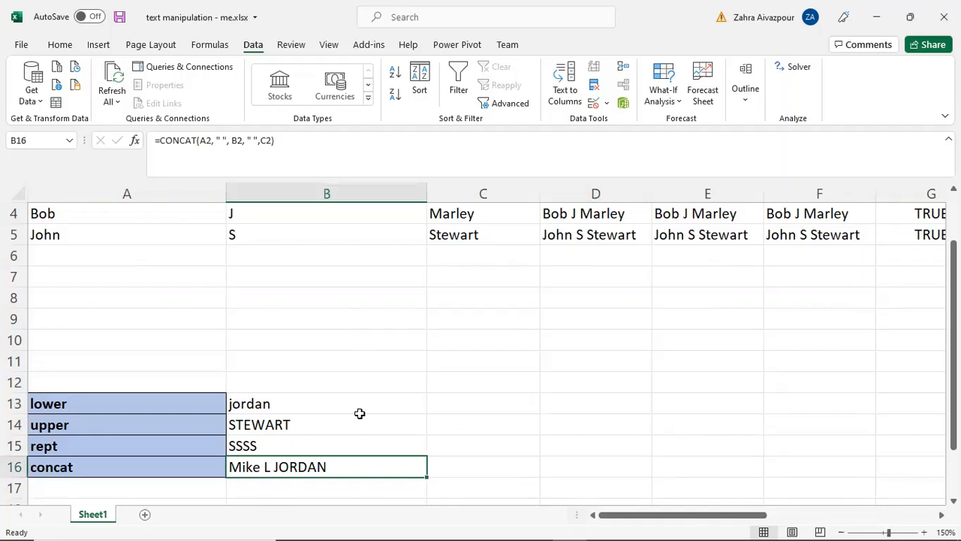
{"action": "scroll", "coordinate": [285, 375], "scroll_direction": "up", "scroll_amount": 1}
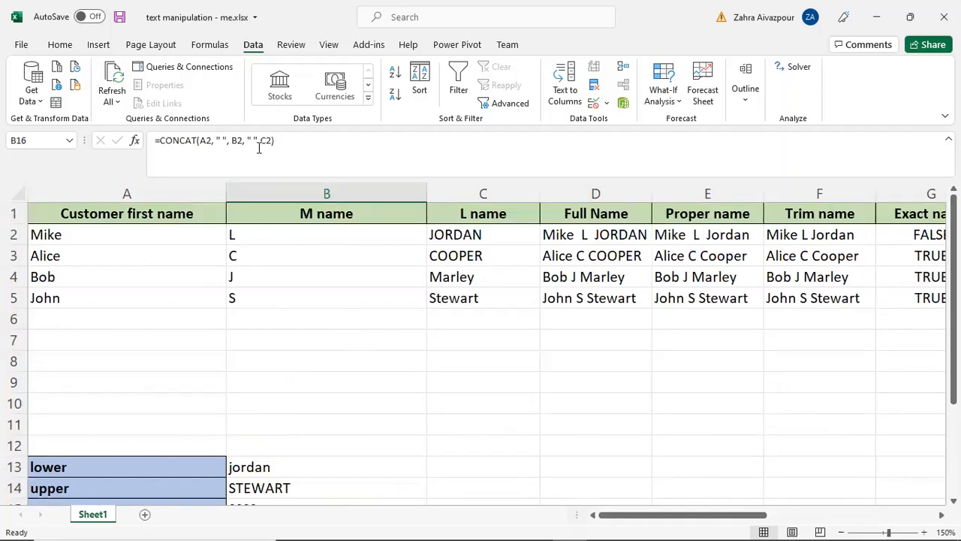
Step: Inspect the CONCAT formula in B16 and the name cells in row 2 it references, leaving the formula as it is
{"action": "left_click_drag", "start_coordinate": [284, 142], "coordinate": [146, 145]}
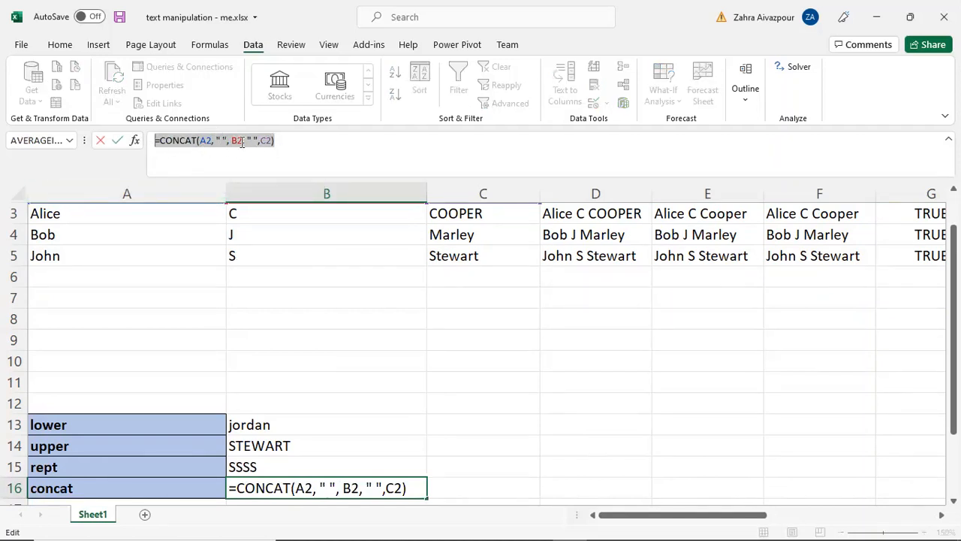
{"action": "scroll", "coordinate": [326, 229], "scroll_direction": "up", "scroll_amount": 1}
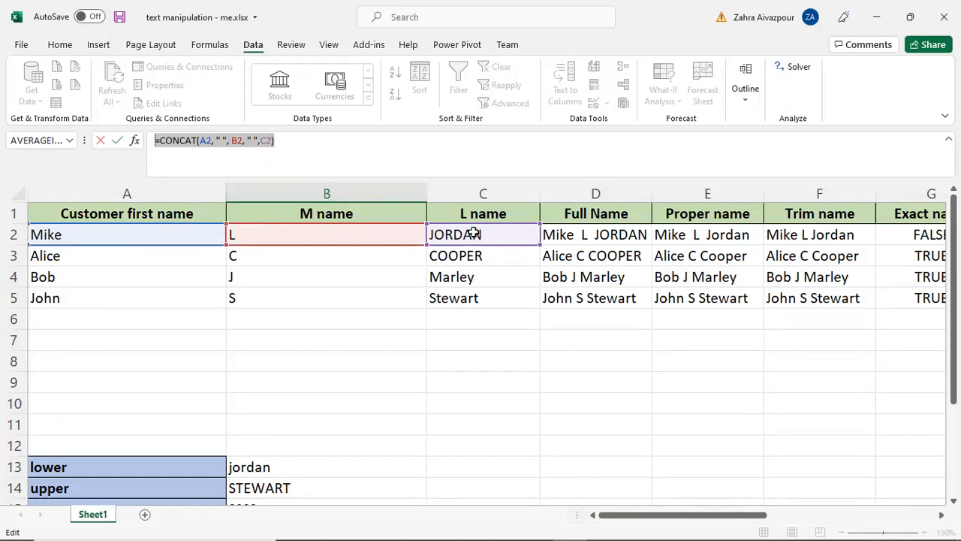
{"action": "left_click", "coordinate": [295, 148]}
{"action": "key", "text": "Return"}
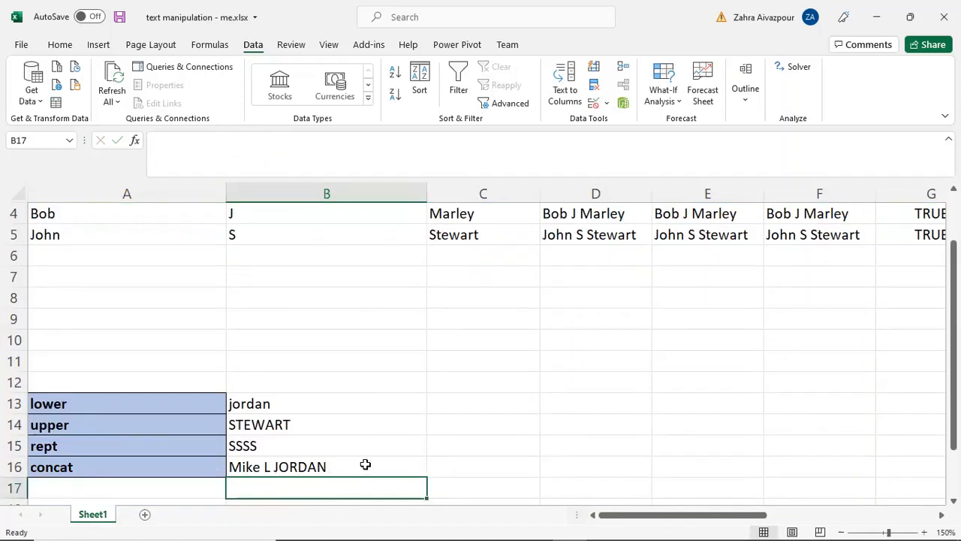
{"action": "left_click", "coordinate": [515, 325]}
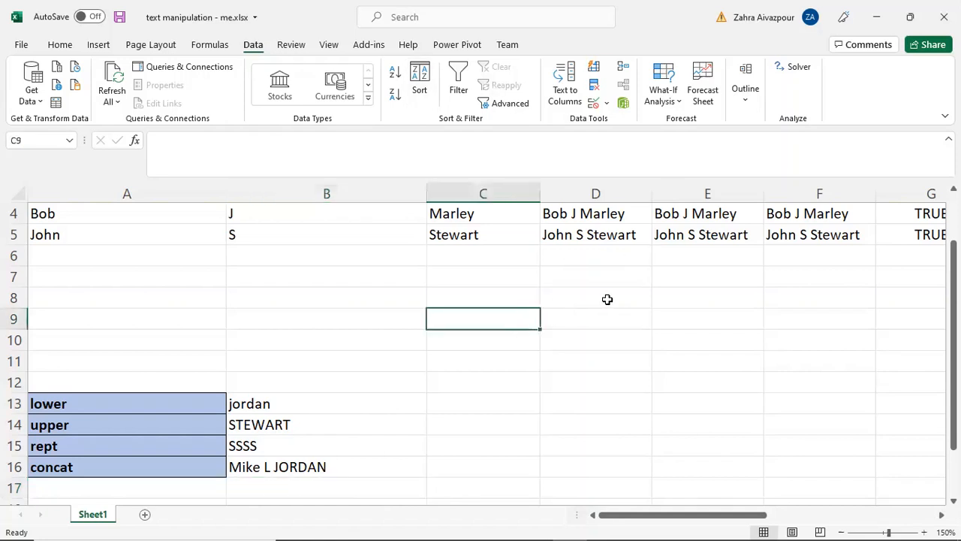
{"action": "scroll", "coordinate": [607, 298], "scroll_direction": "up", "scroll_amount": 1}
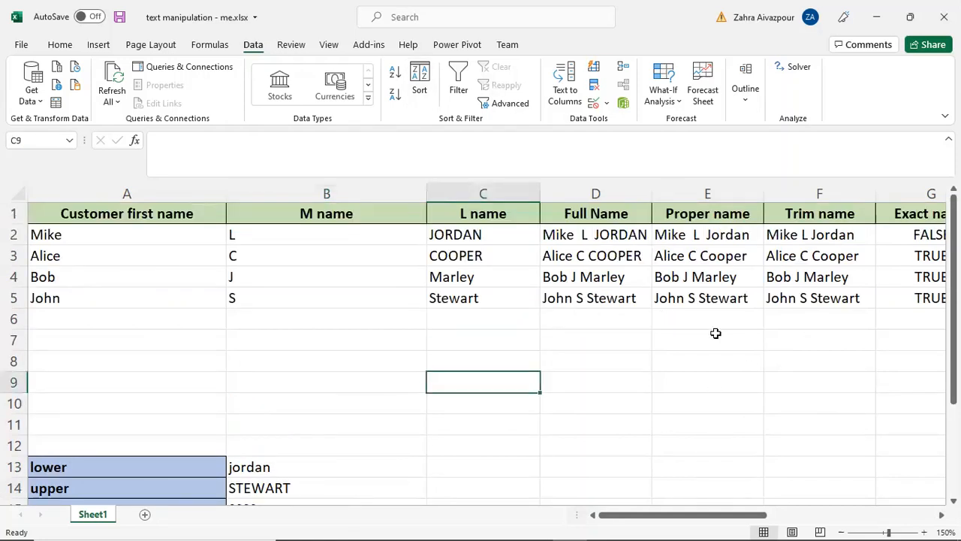